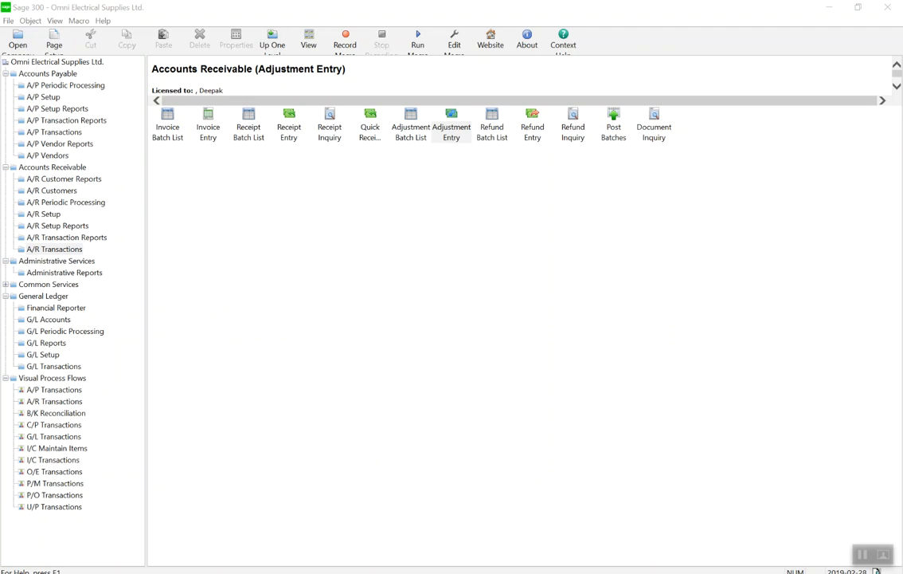
# Start a new batch from the A/R Adjustment Batch List in the Accounts Receivable transactions.
pyautogui.click(48, 250)
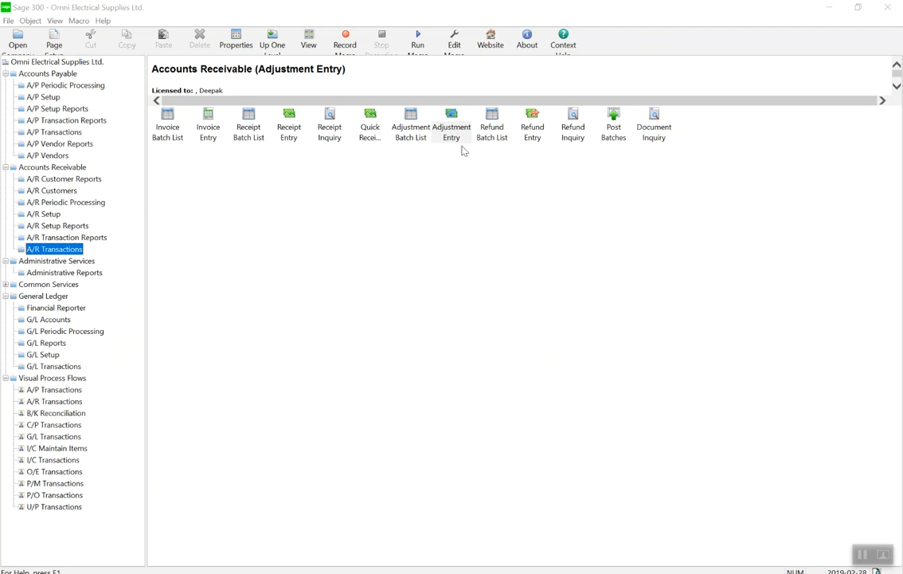
pyautogui.click(417, 131)
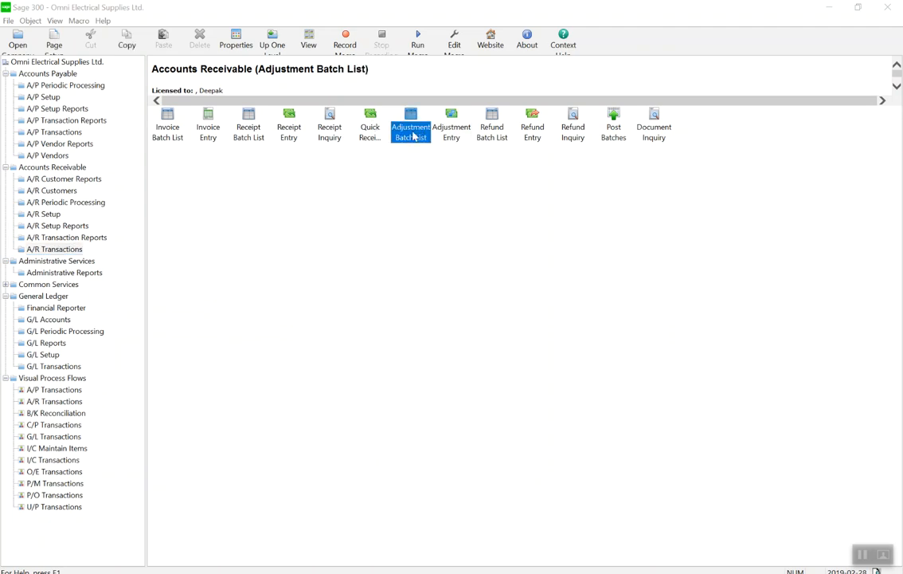
pyautogui.click(458, 140)
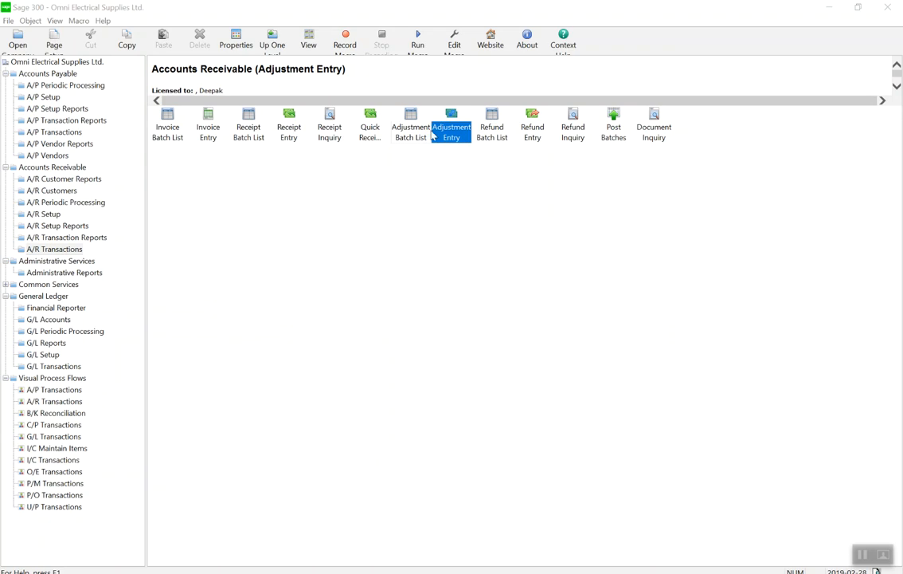
pyautogui.click(407, 144)
pyautogui.click(398, 193)
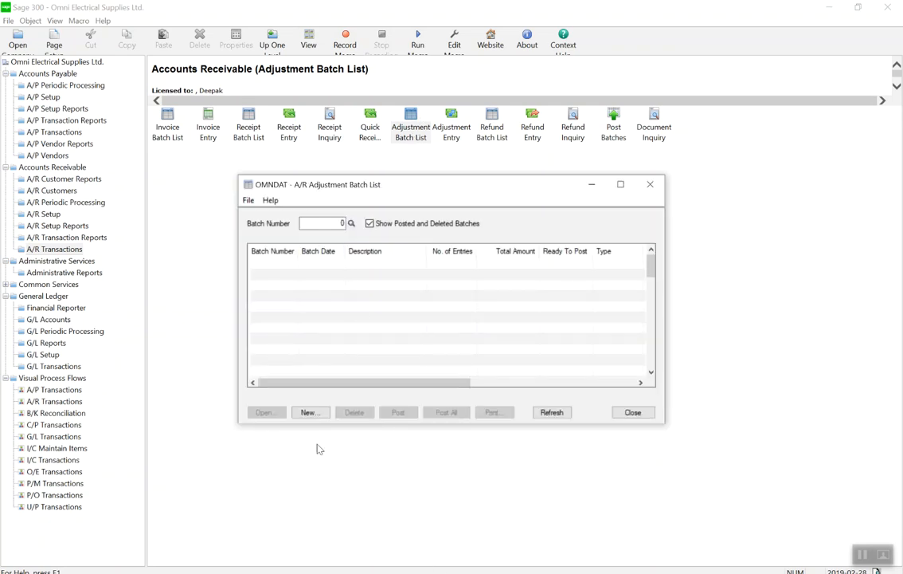
pyautogui.click(315, 413)
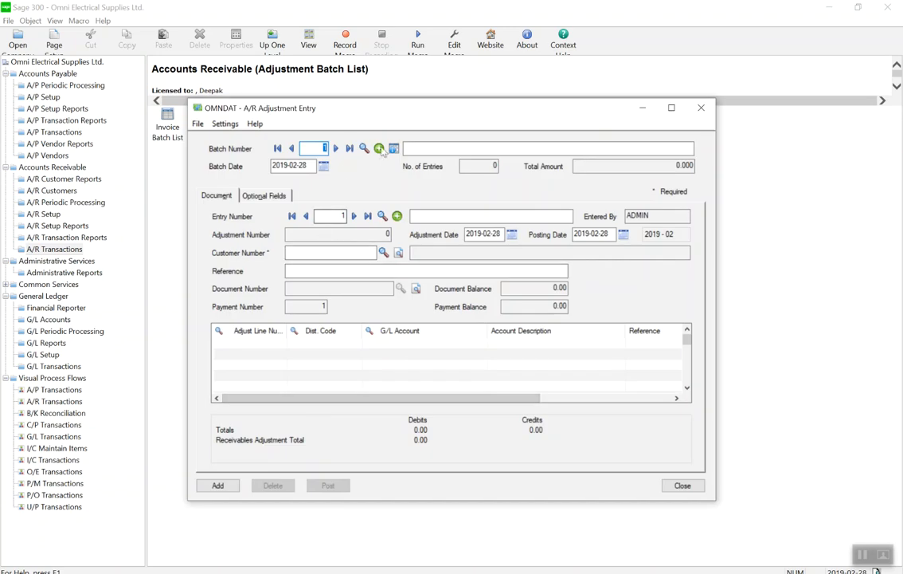
# Enter "Adjustments - Feb 2019" as the description of the new adjustment batch.
pyautogui.click(423, 149)
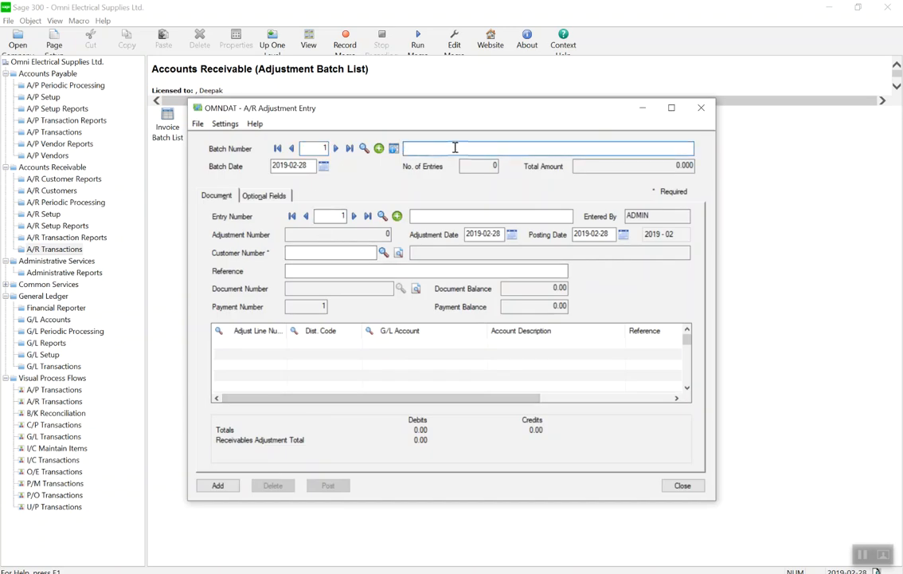
pyautogui.write('ADjustments - Feb 2019')
pyautogui.click(412, 148)
pyautogui.press('BackSpace')
pyautogui.write('d')
# Describe the entry as "INV1000" plus a surname, and assign the first customer in the customer finder to it.
pyautogui.click(451, 217)
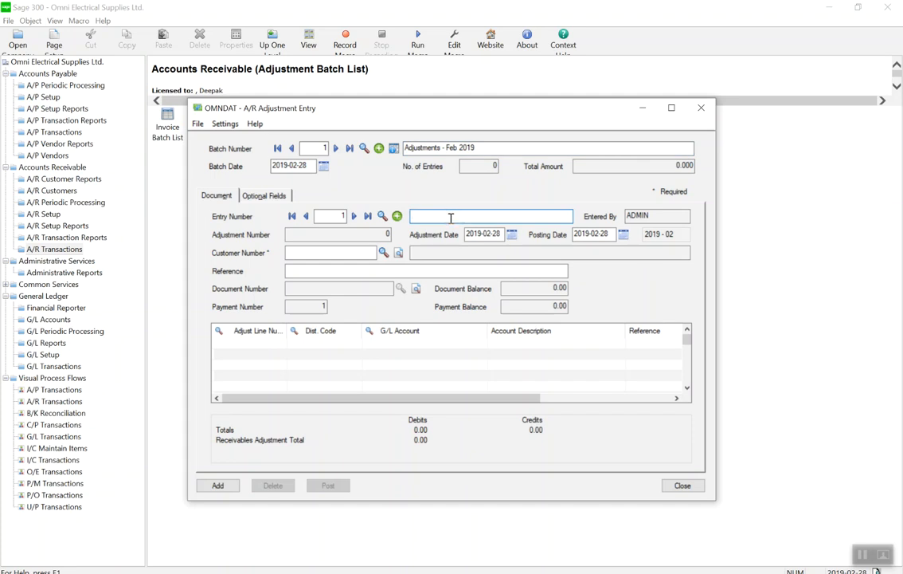
pyautogui.write('INV1000 Jones')
pyautogui.click(383, 253)
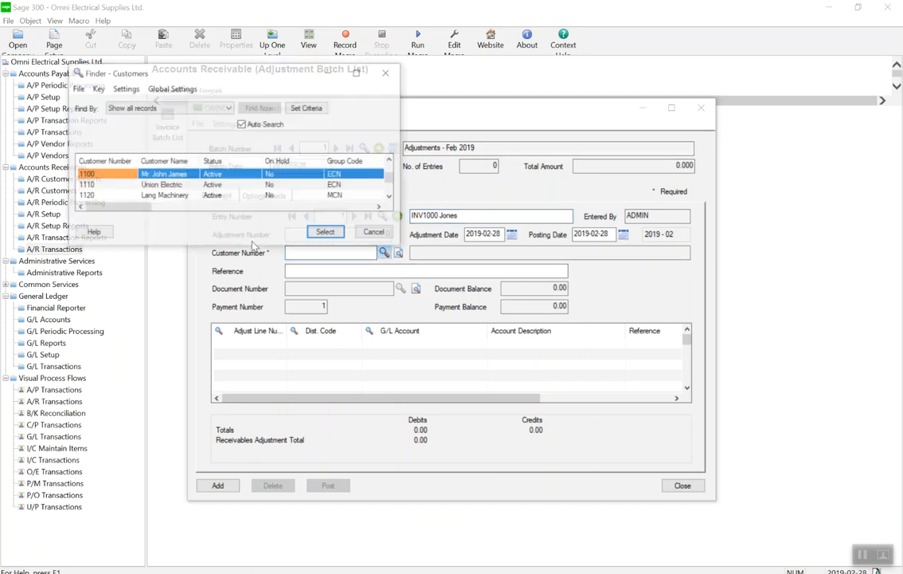
pyautogui.doubleClick(113, 178)
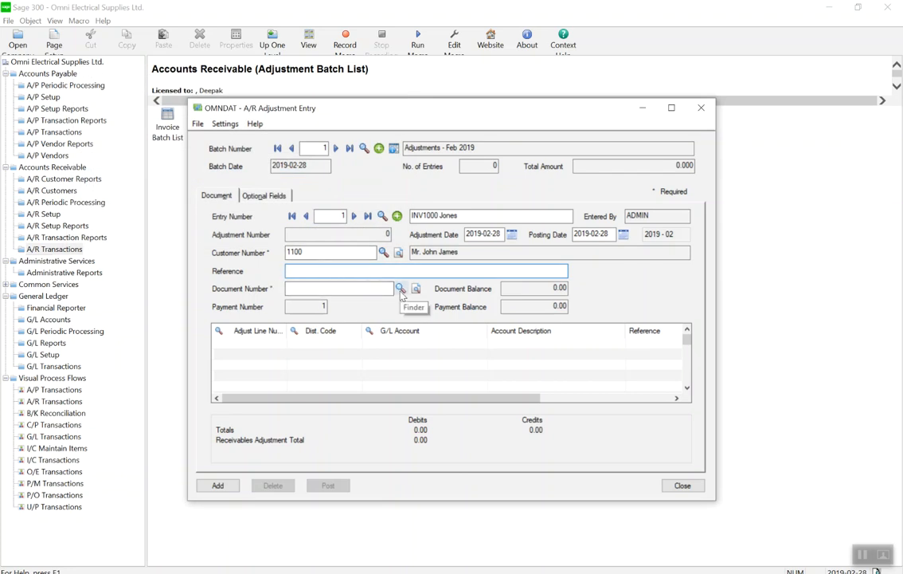
# Choose the customer's invoice ending in 1000, the last one listed among the scheduled payments, as the document to adjust.
pyautogui.click(401, 288)
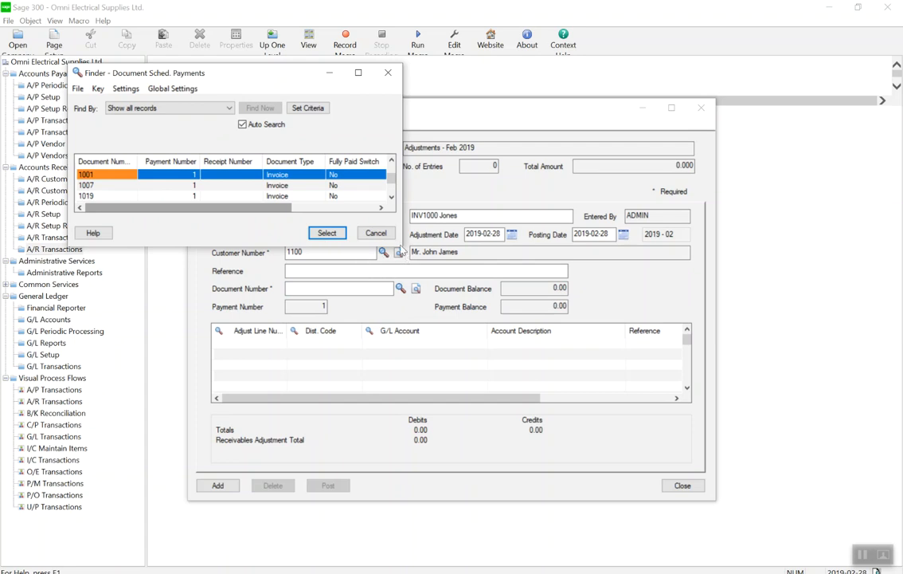
pyautogui.moveTo(403, 244); pyautogui.dragTo(494, 377)
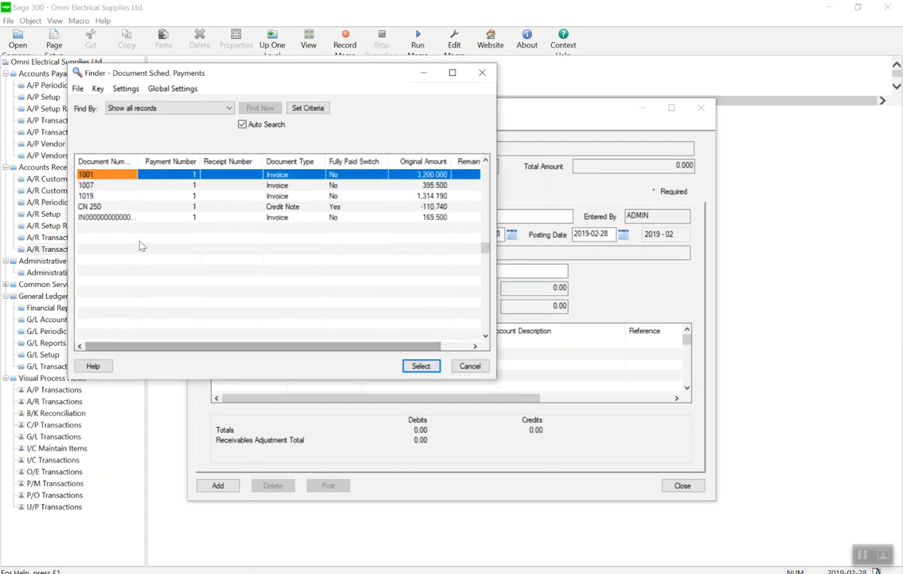
pyautogui.click(129, 217)
pyautogui.moveTo(138, 161); pyautogui.dragTo(177, 161)
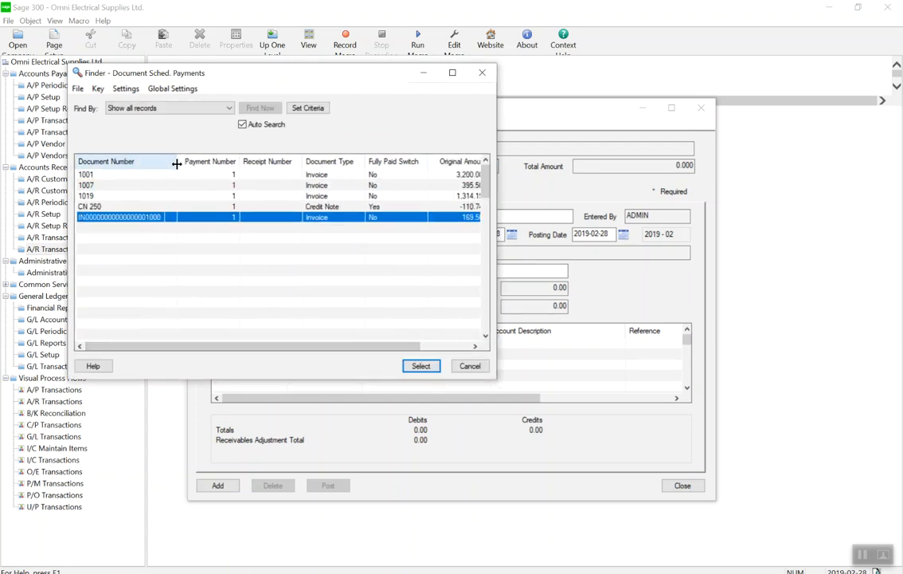
pyautogui.doubleClick(147, 219)
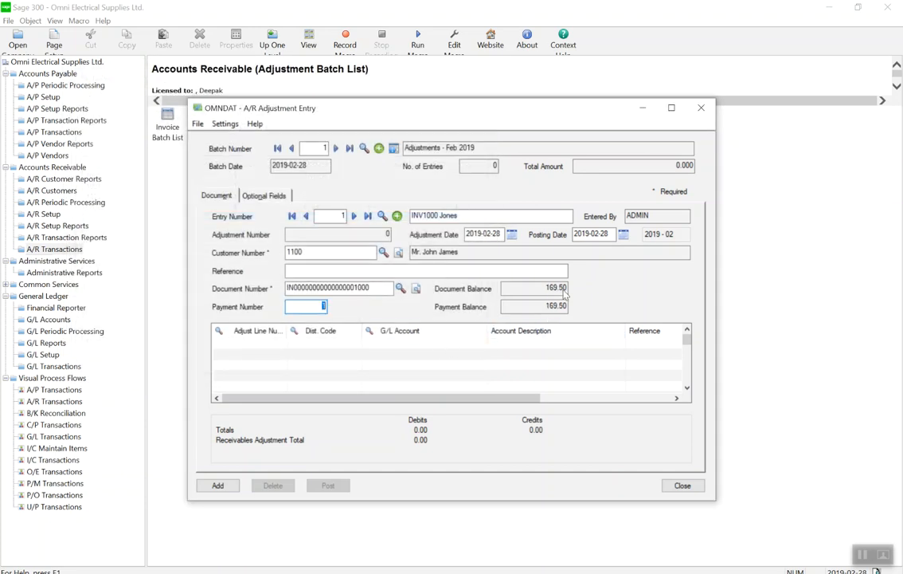
# Add a detail line to the adjustment with the Sales G/L account 4500-100.
pyautogui.click(290, 346)
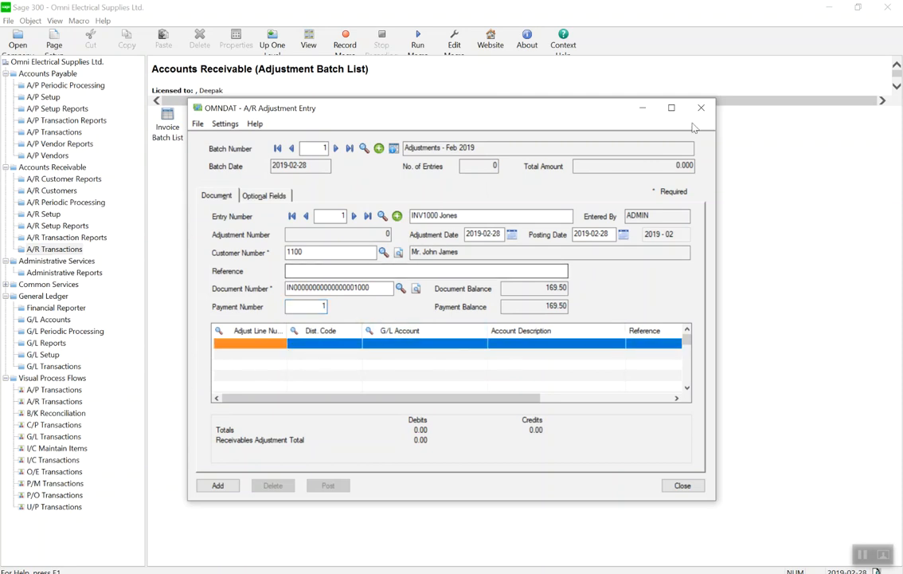
pyautogui.click(422, 346)
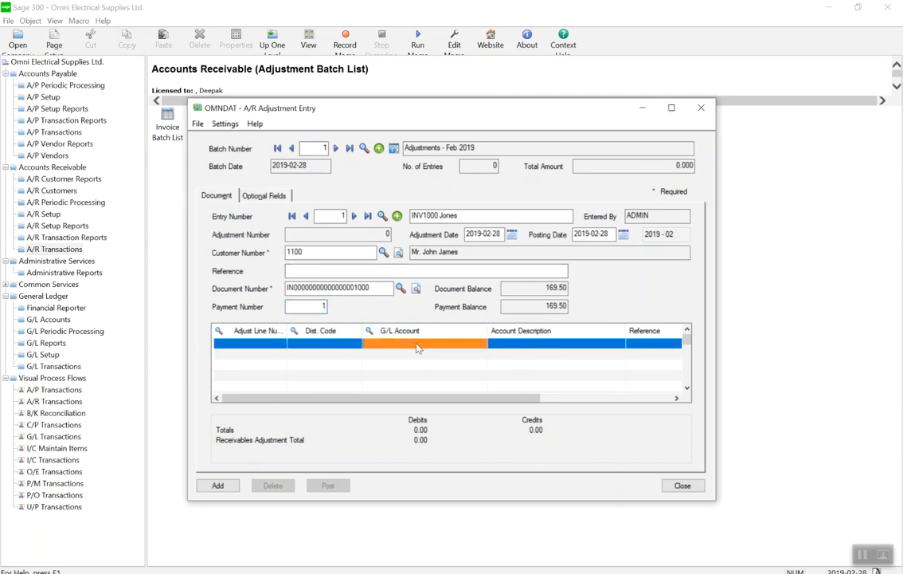
pyautogui.click(479, 344)
pyautogui.press('Down')
pyautogui.press('Down')
pyautogui.press('Down')
pyautogui.press('Down')
pyautogui.press('Down')
pyautogui.press('Down')
pyautogui.press('Down')
pyautogui.press('Down')
pyautogui.press('Down')
pyautogui.press('Down')
pyautogui.press('Down')
pyautogui.press('Down')
pyautogui.press('Down')
pyautogui.press('Down')
pyautogui.press('Down')
pyautogui.press('Down')
pyautogui.press('Down')
pyautogui.press('Down')
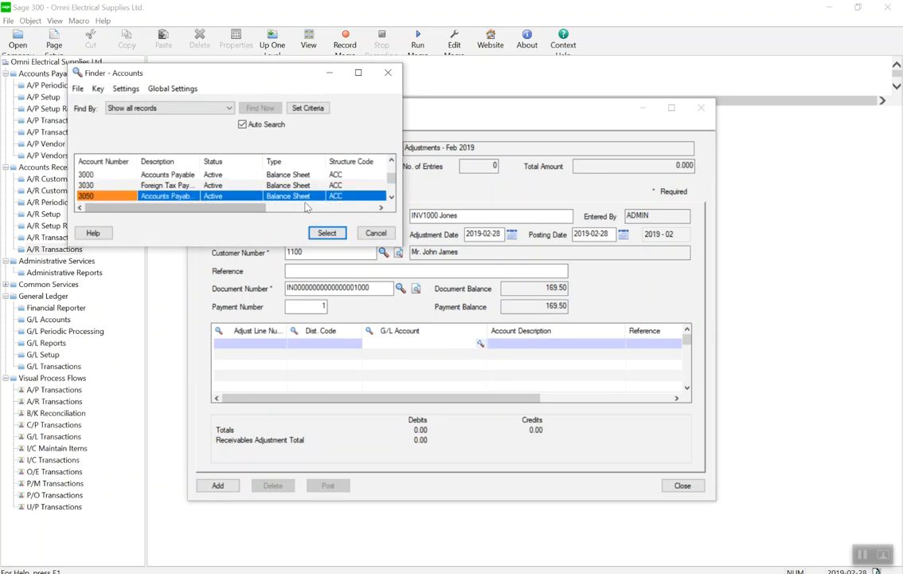
pyautogui.press('Down')
pyautogui.press('Down')
pyautogui.press('Down')
pyautogui.press('Down')
pyautogui.press('Down')
pyautogui.press('Down')
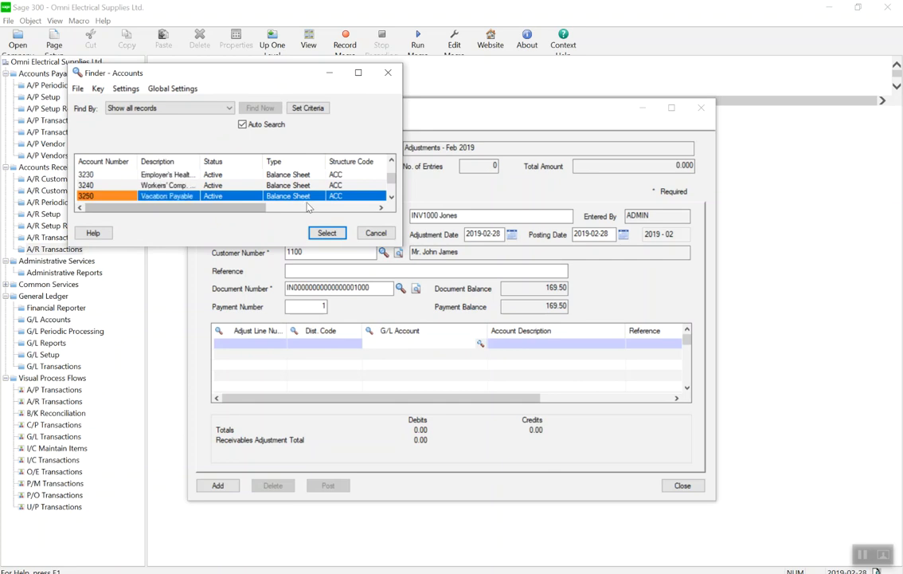
pyautogui.press('Down')
pyautogui.press('Down')
pyautogui.press('Down')
pyautogui.press('Down')
pyautogui.press('Down')
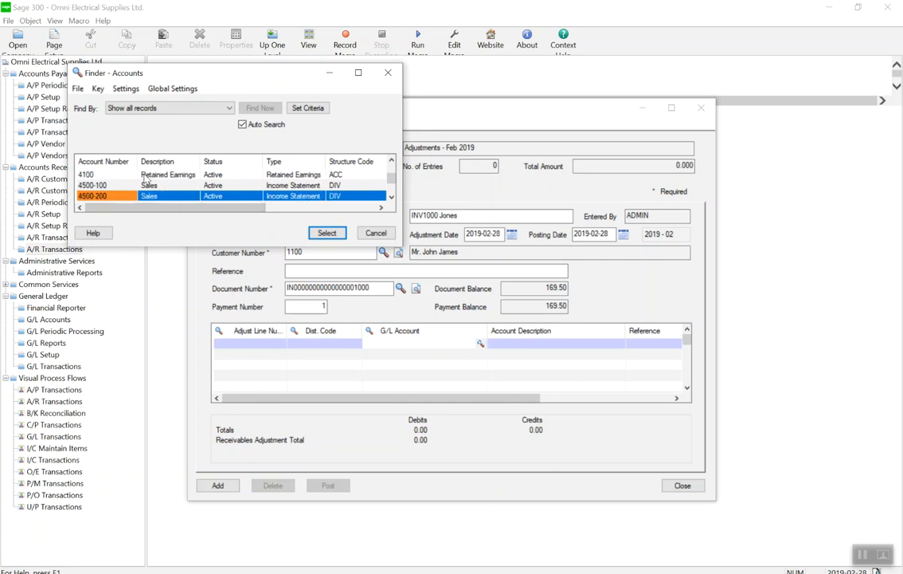
pyautogui.click(230, 186)
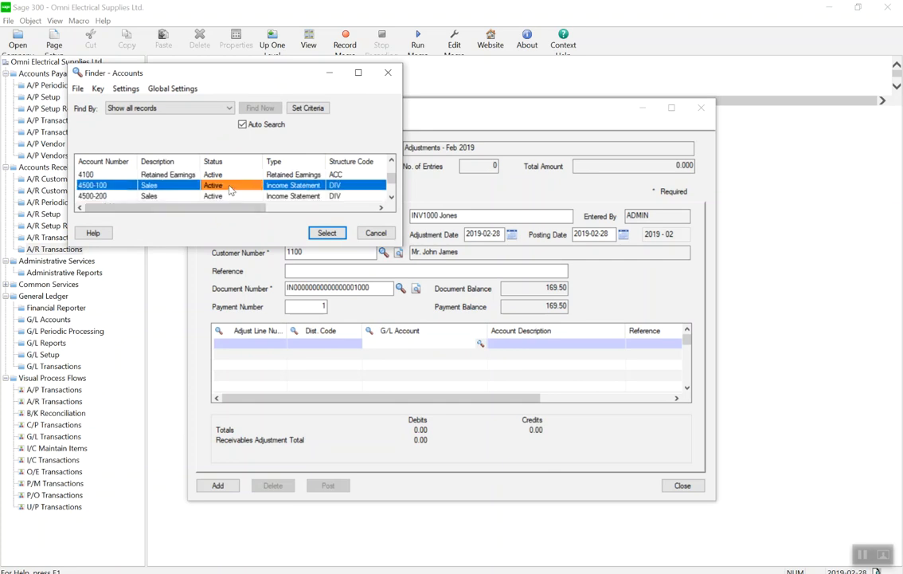
pyautogui.doubleClick(230, 187)
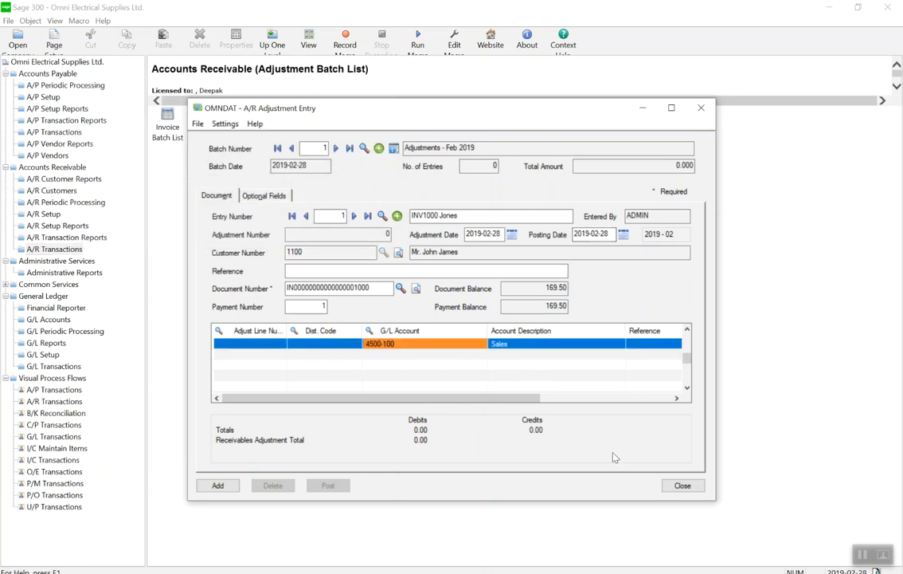
# Set the debit of the Sales detail line to 15.00.
pyautogui.moveTo(531, 398); pyautogui.dragTo(664, 397)
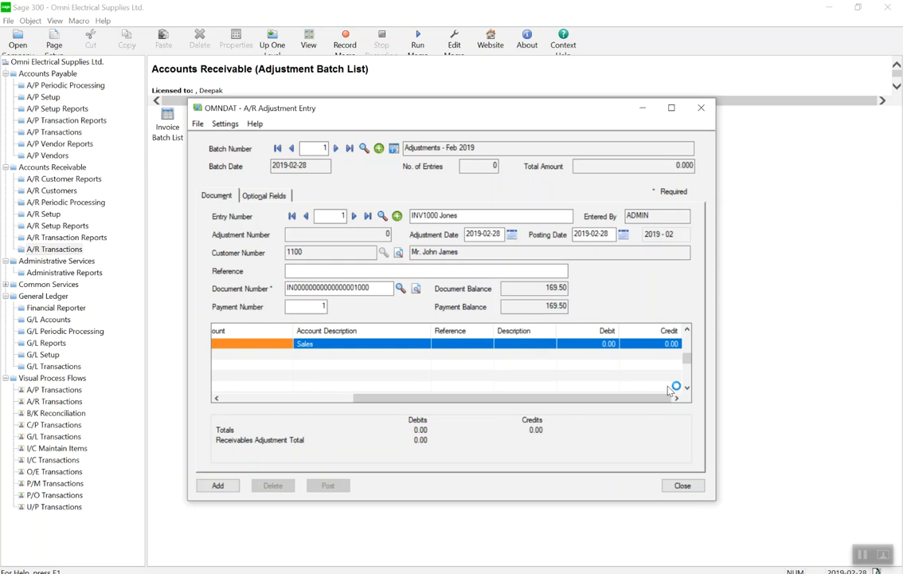
pyautogui.click(608, 344)
pyautogui.click(604, 344)
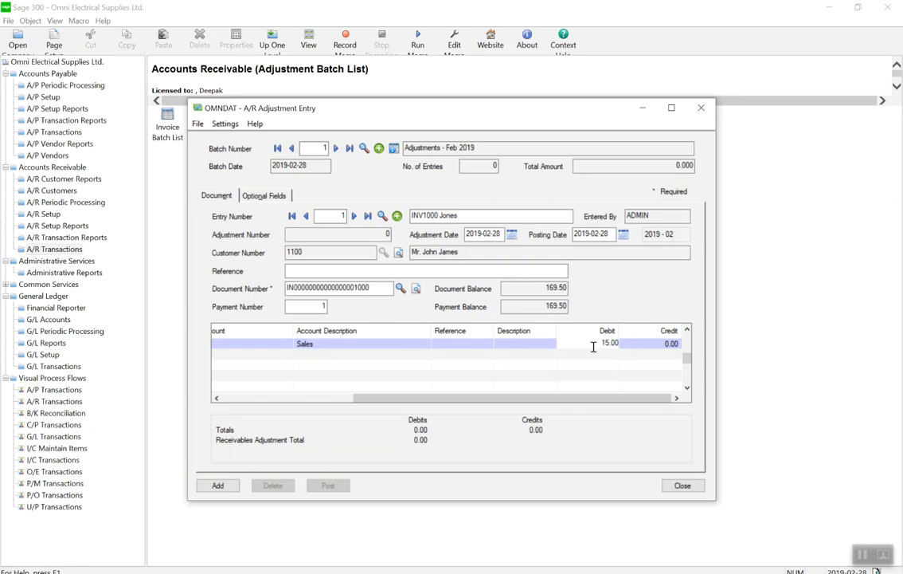
pyautogui.click(299, 392)
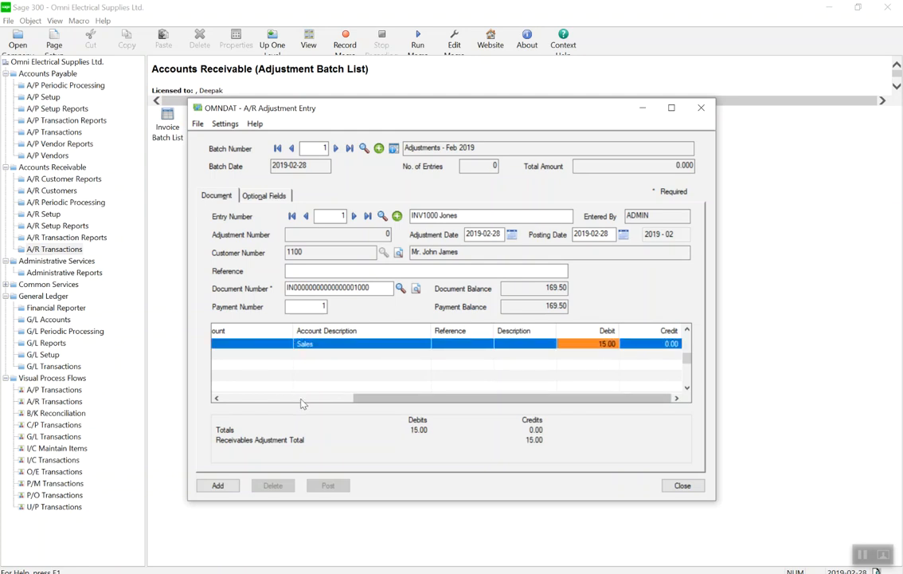
pyautogui.click(300, 397)
pyautogui.click(431, 357)
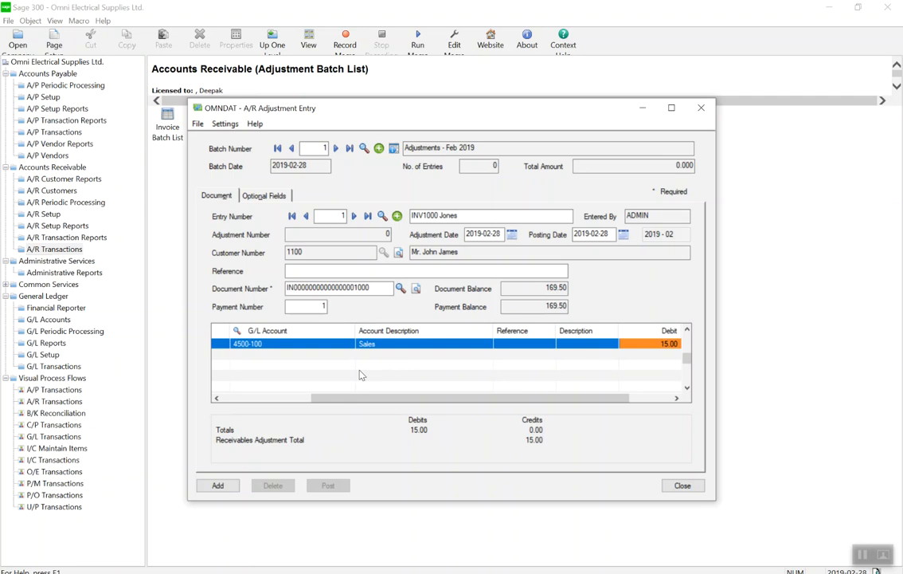
pyautogui.click(513, 348)
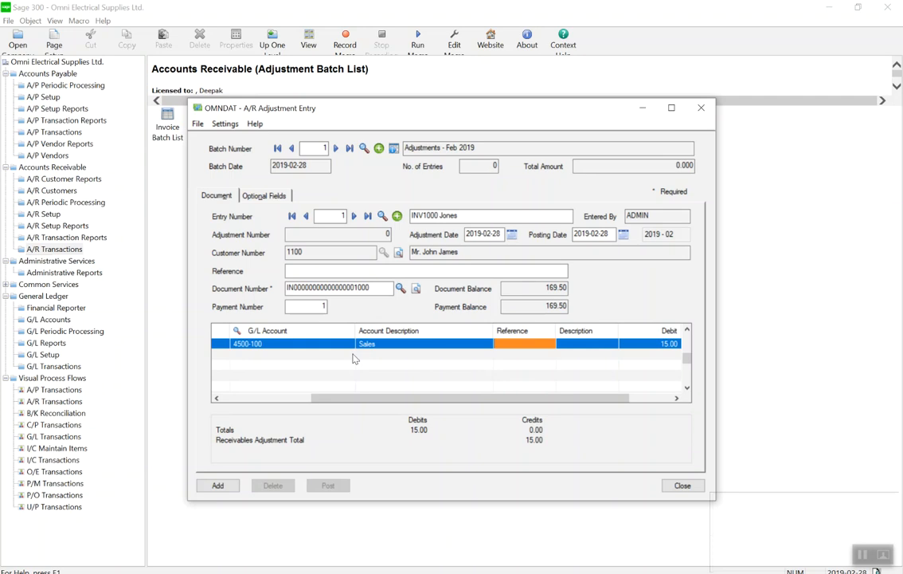
pyautogui.press('alt')
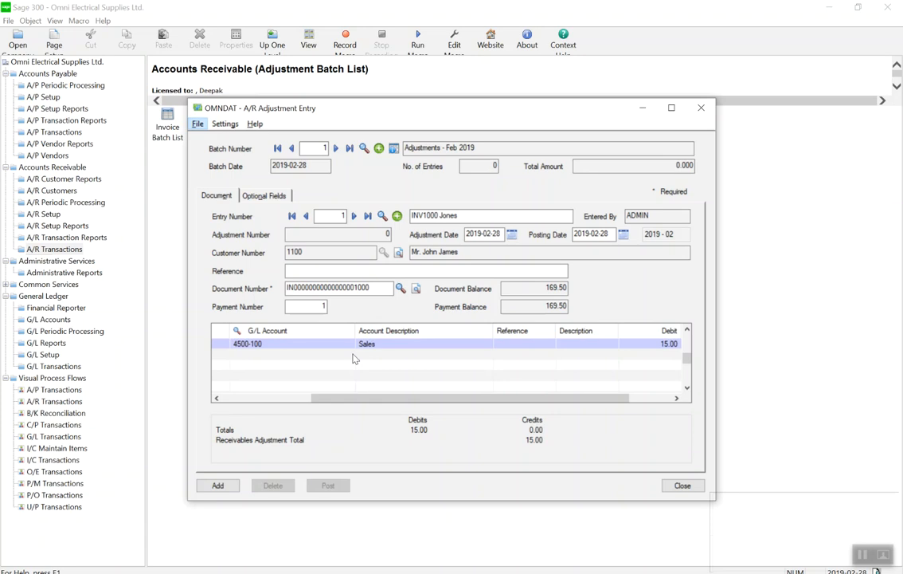
pyautogui.press('alt')
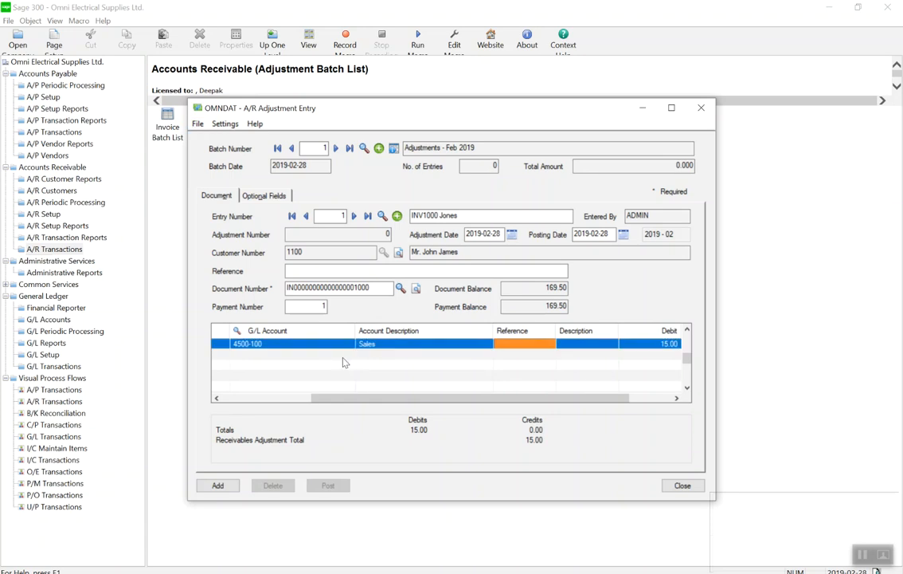
# Add the completed adjustment entry to the Adjustments - Feb 2019 batch.
pyautogui.click(218, 485)
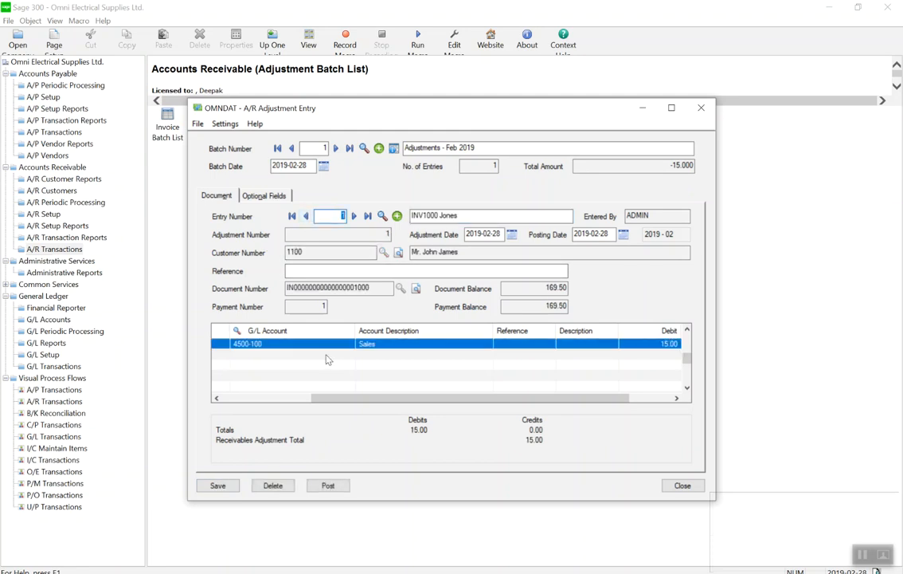
pyautogui.click(292, 399)
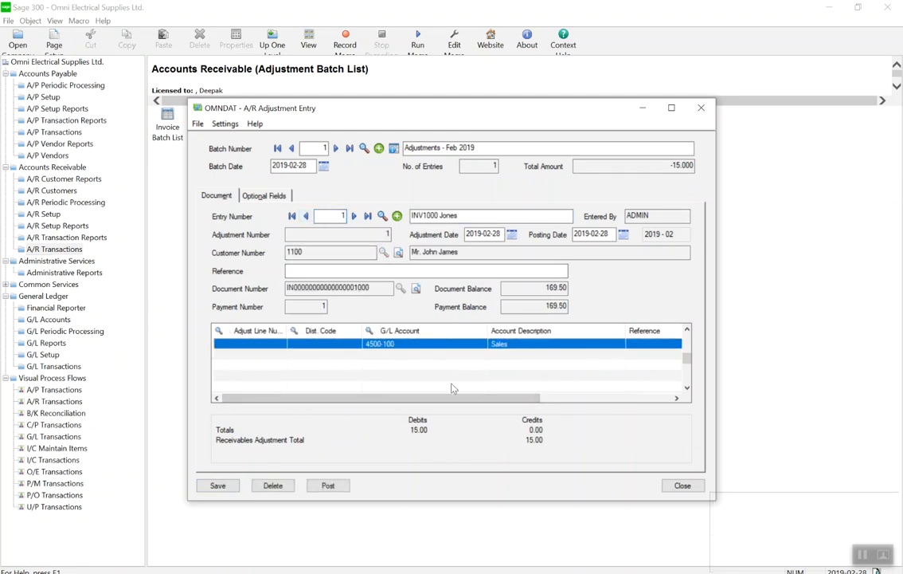
pyautogui.click(199, 125)
pyautogui.moveTo(225, 124)
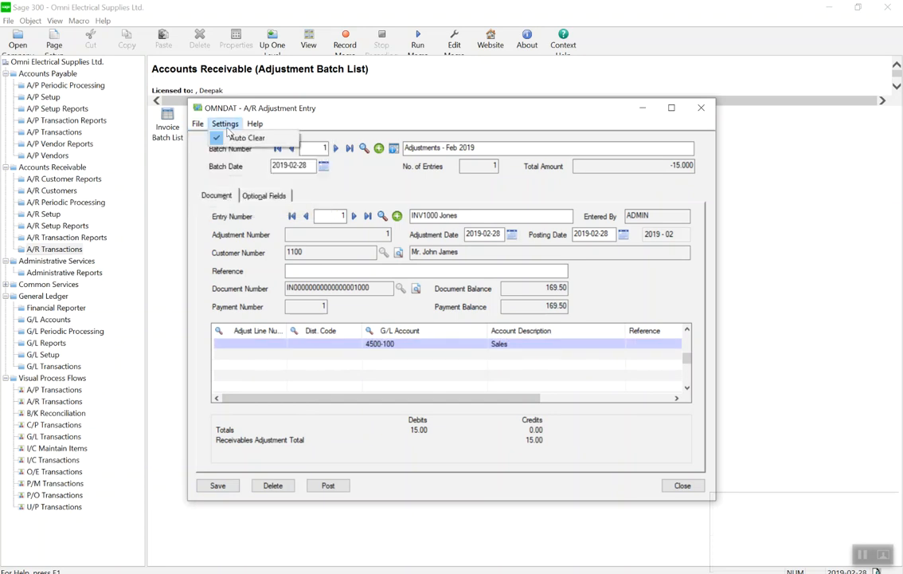
pyautogui.click(271, 355)
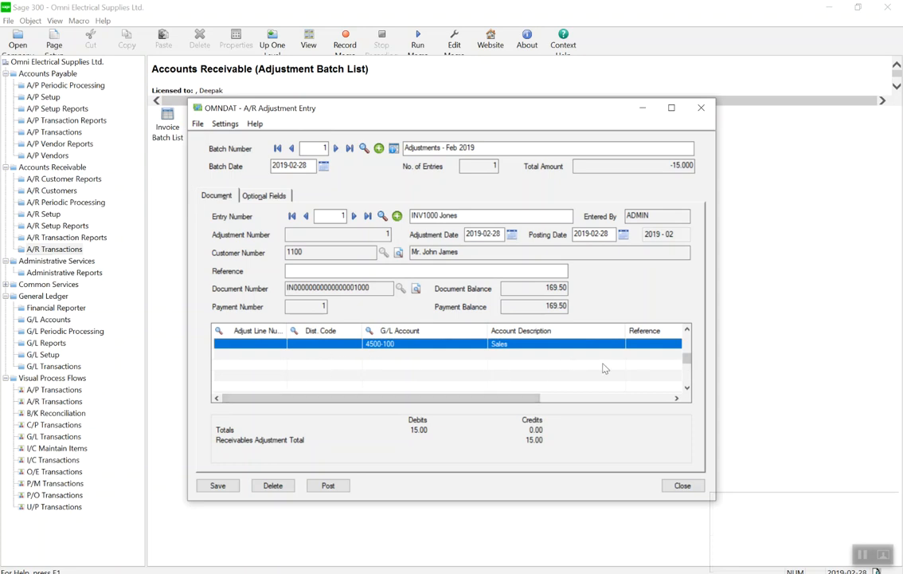
pyautogui.moveTo(470, 399); pyautogui.dragTo(500, 401)
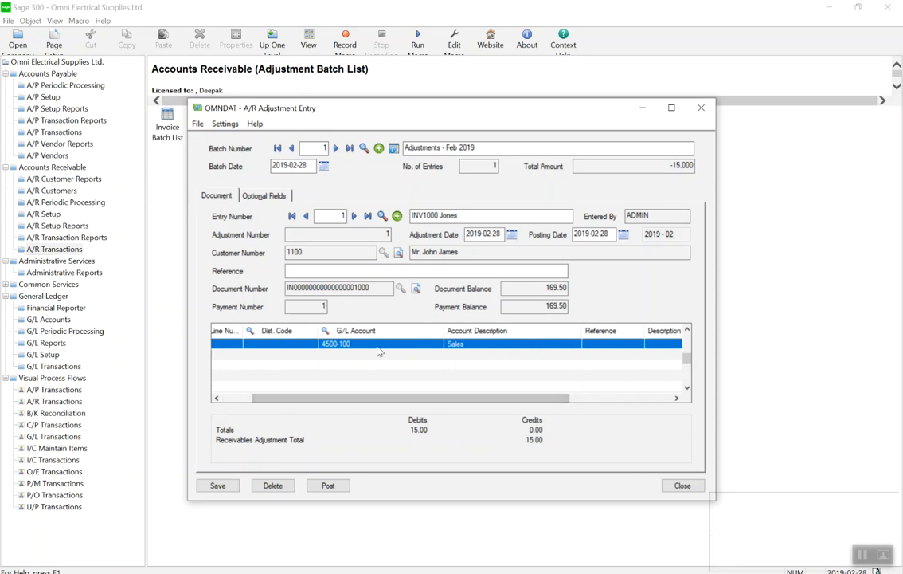
pyautogui.moveTo(524, 398); pyautogui.dragTo(627, 406)
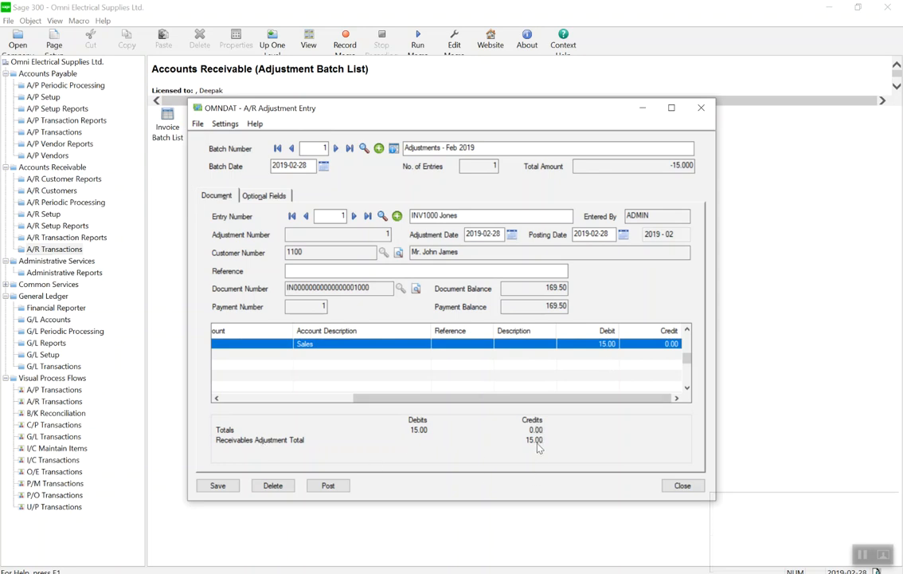
# Save the adjustment entry in the Adjustments - Feb 2019 batch and close the adjustment entry form.
pyautogui.click(217, 485)
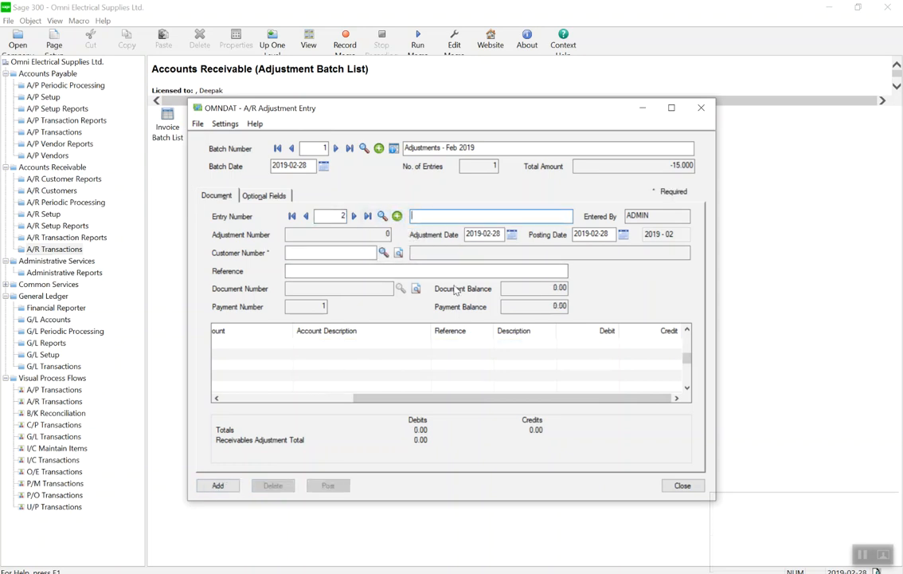
pyautogui.click(327, 403)
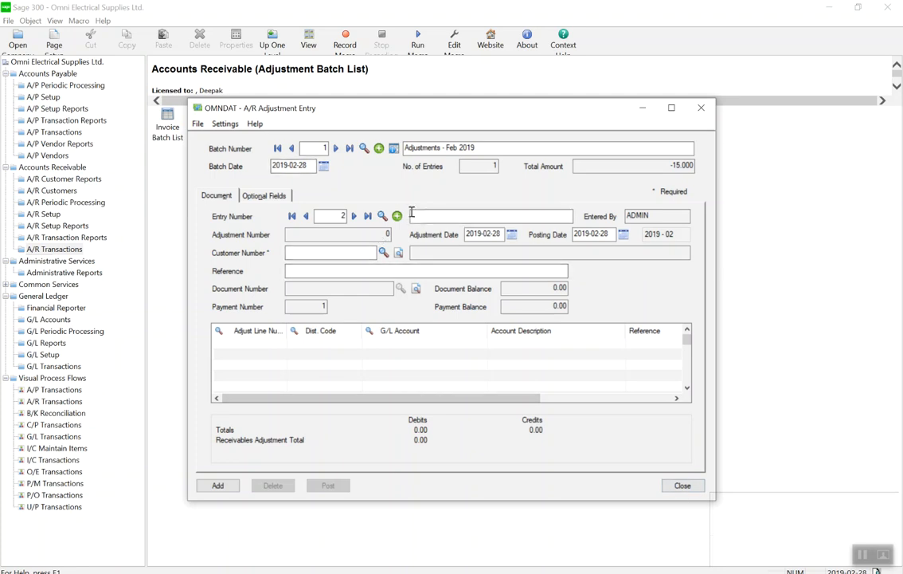
pyautogui.click(681, 485)
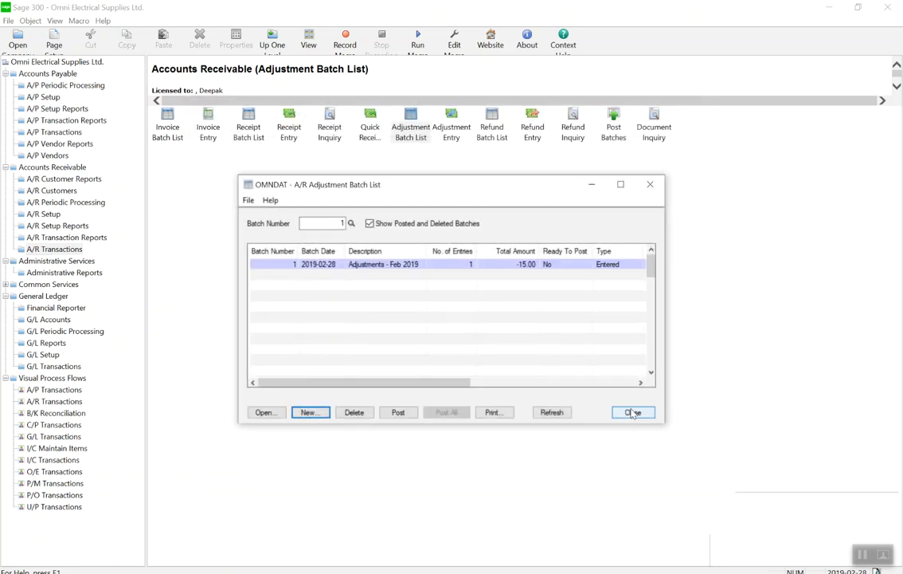
# Try to mark the Adjustments - Feb 2019 batch ready to post, and print its batch listing to a preview.
pyautogui.doubleClick(562, 270)
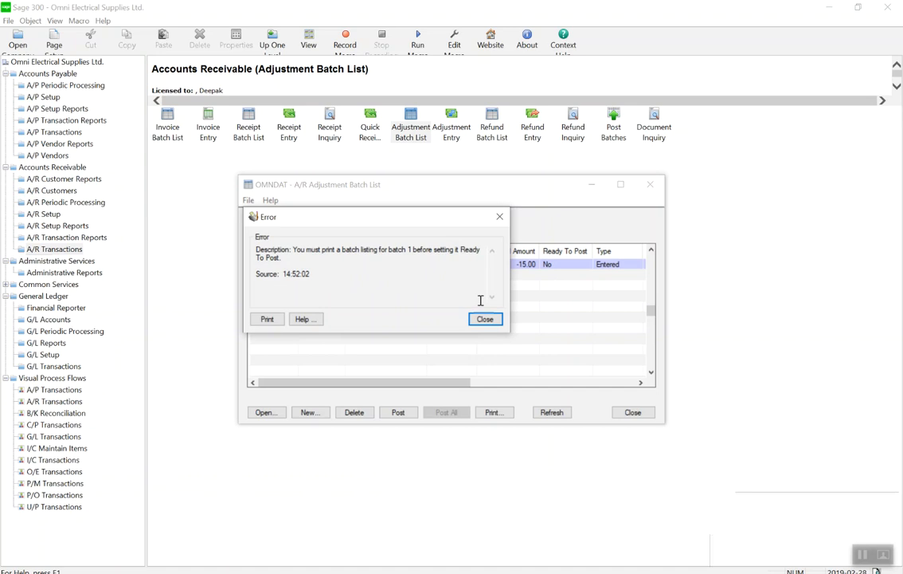
pyautogui.click(485, 318)
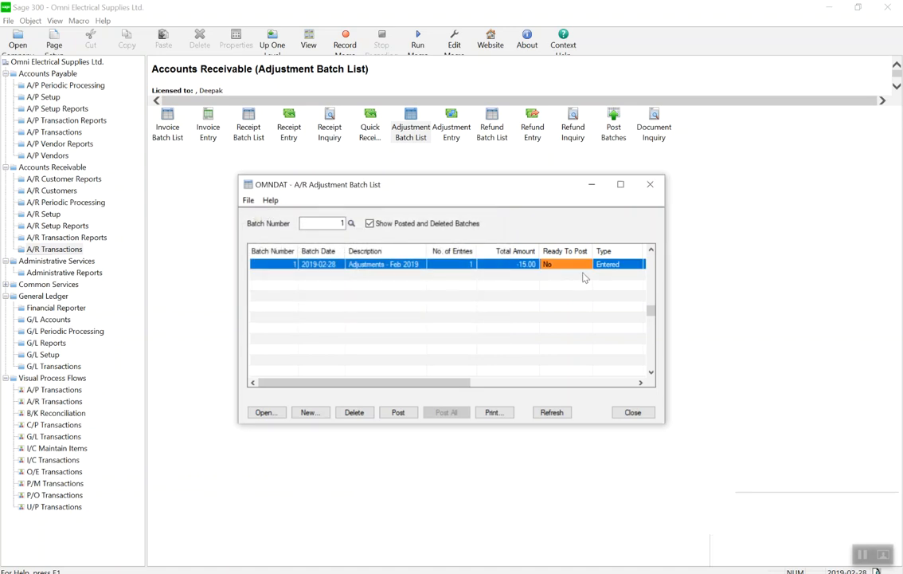
pyautogui.click(493, 413)
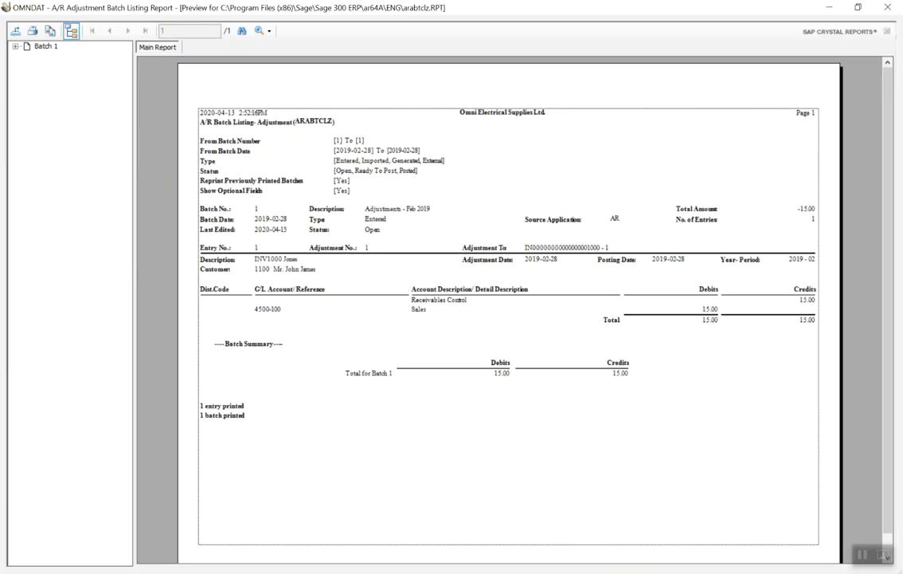
pyautogui.click(887, 6)
pyautogui.click(541, 453)
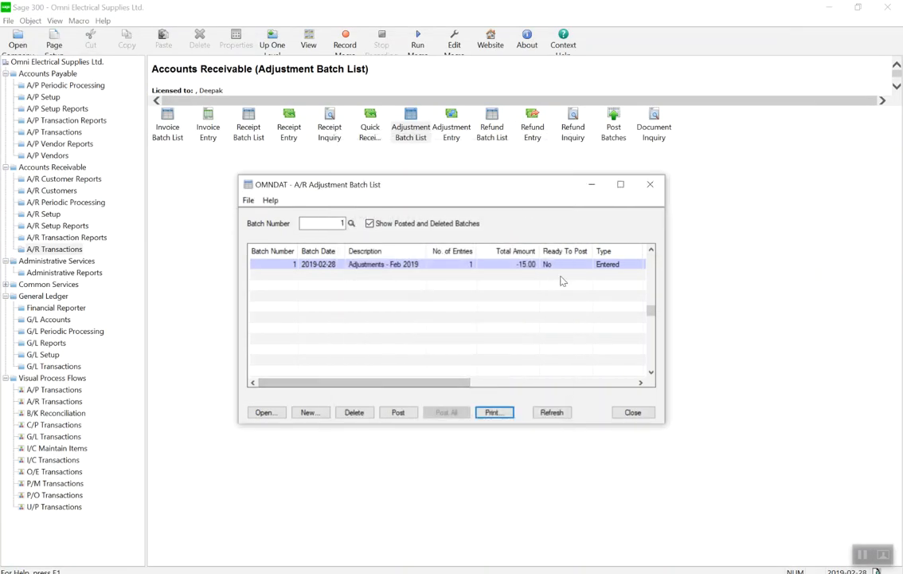
# Set the Adjustments - Feb 2019 batch to Ready To Post Yes and post it, closing the adjustment batch list.
pyautogui.click(398, 412)
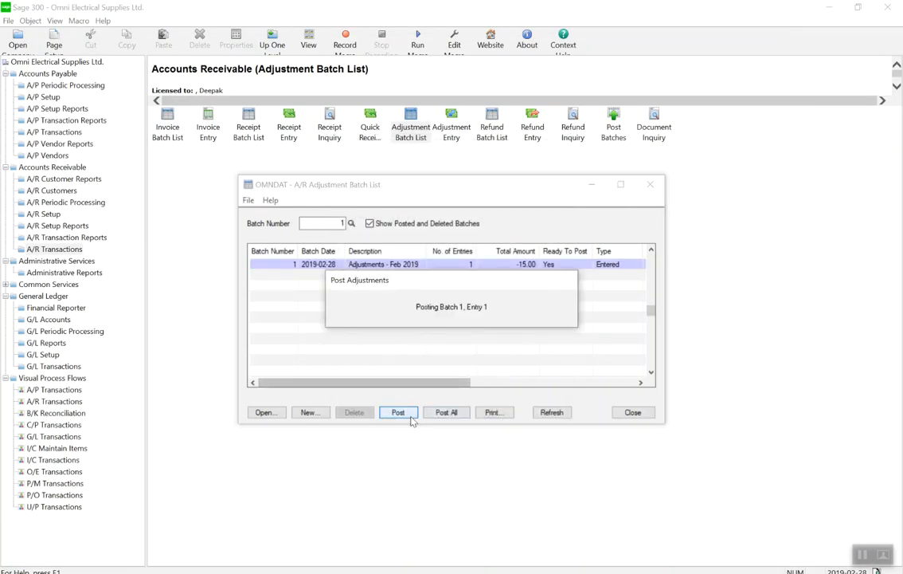
pyautogui.click(495, 408)
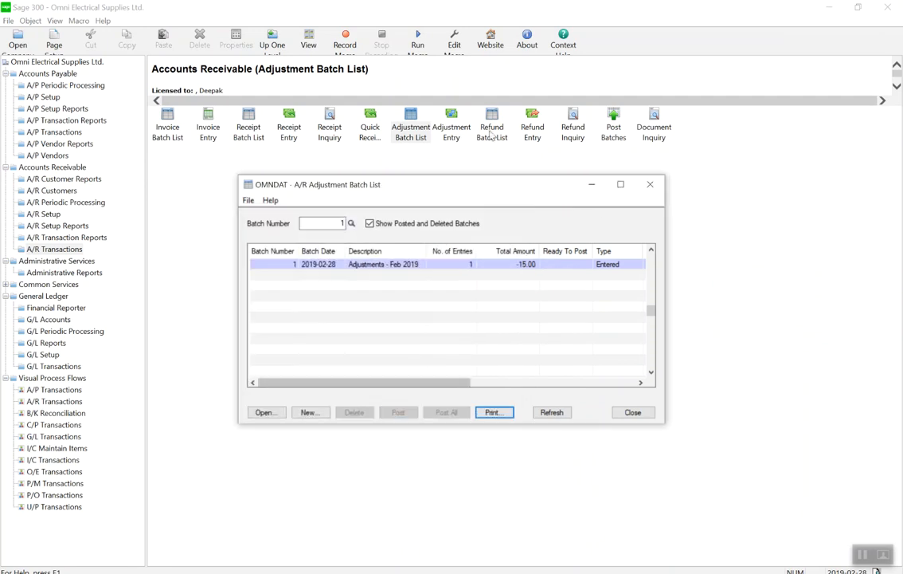
pyautogui.click(634, 413)
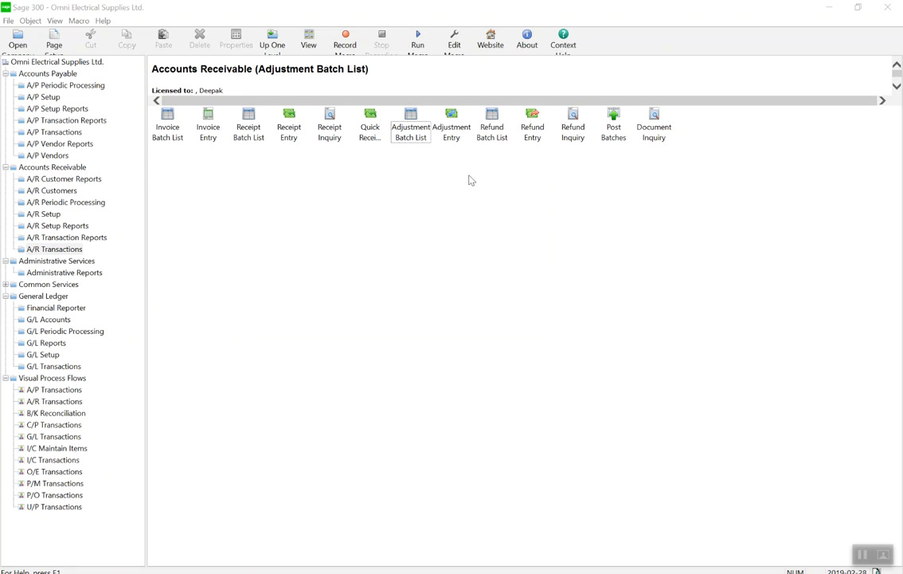
# Open the General Ledger batch list and maximize its window.
pyautogui.click(58, 366)
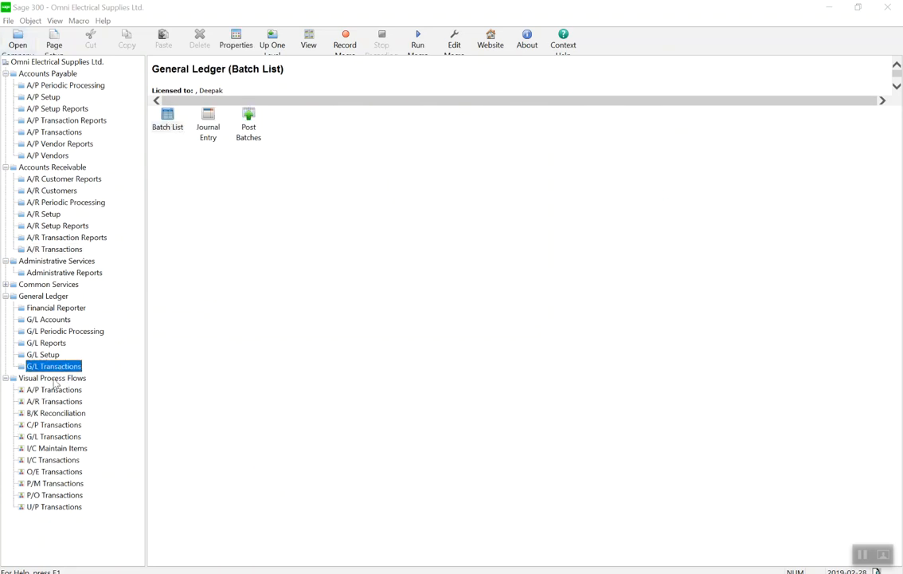
pyautogui.doubleClick(167, 121)
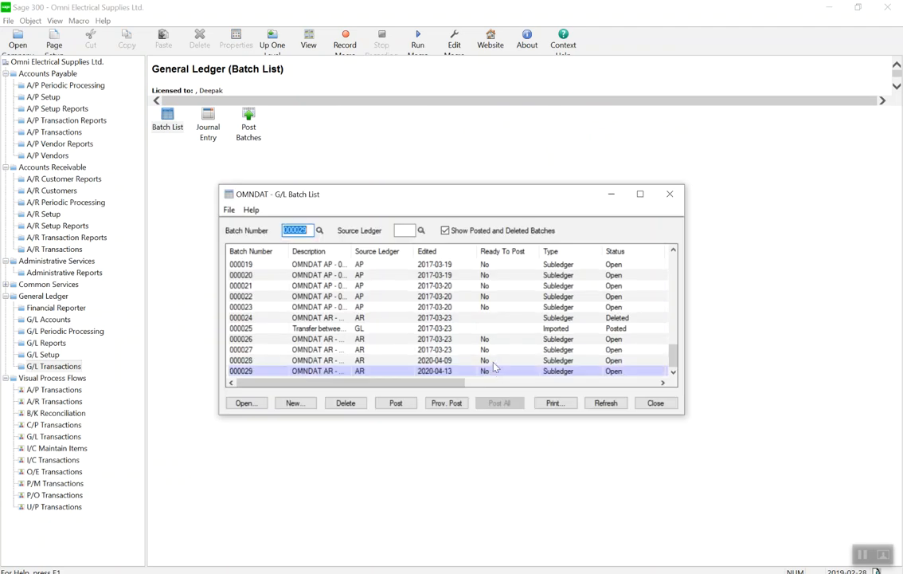
pyautogui.click(639, 194)
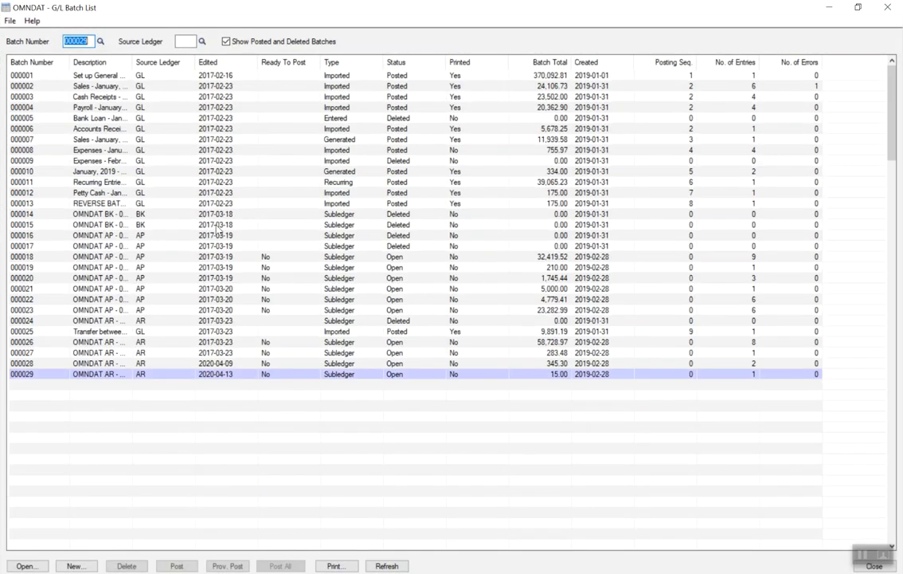
# Examine the AR subledger batches 000026 to 000029 in the general ledger batch list.
pyautogui.click(87, 353)
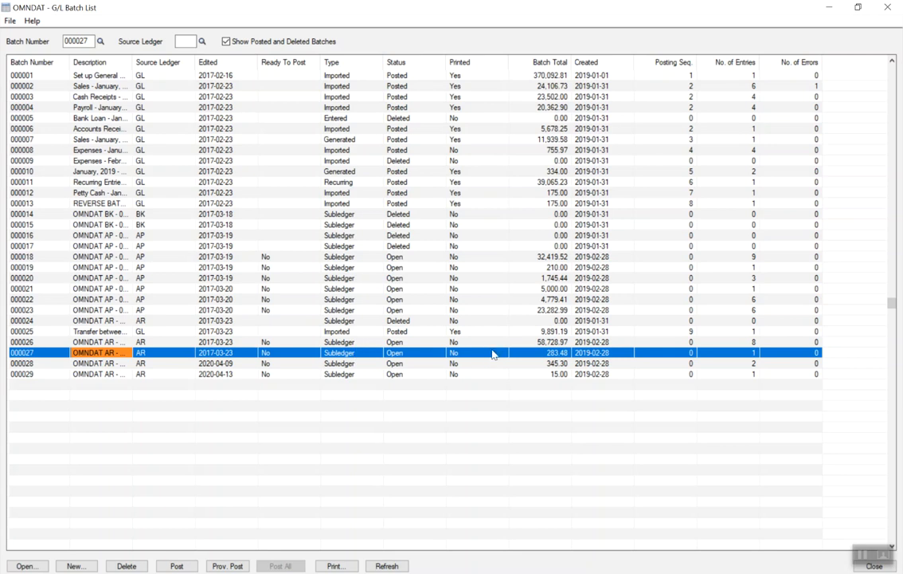
pyautogui.click(148, 342)
pyautogui.click(151, 352)
pyautogui.click(158, 364)
pyautogui.click(158, 371)
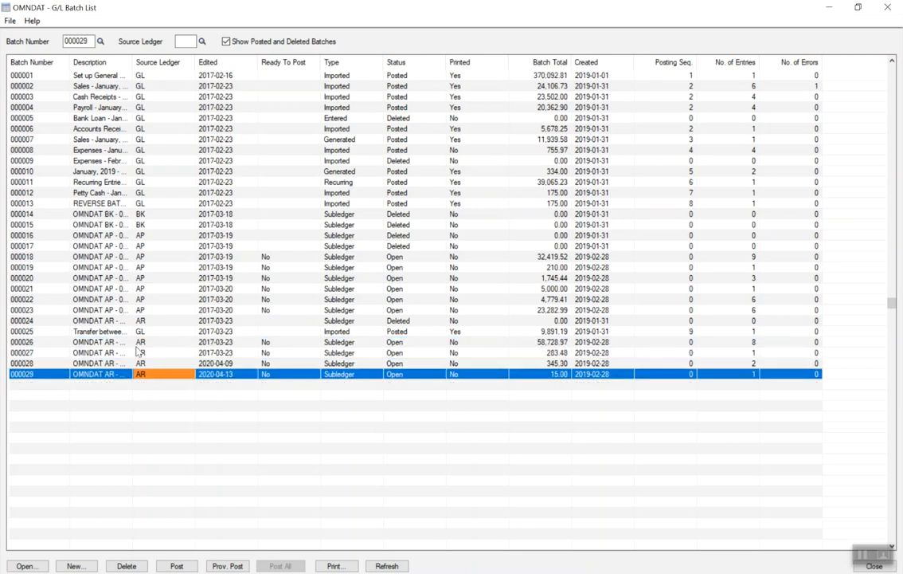
pyautogui.click(137, 342)
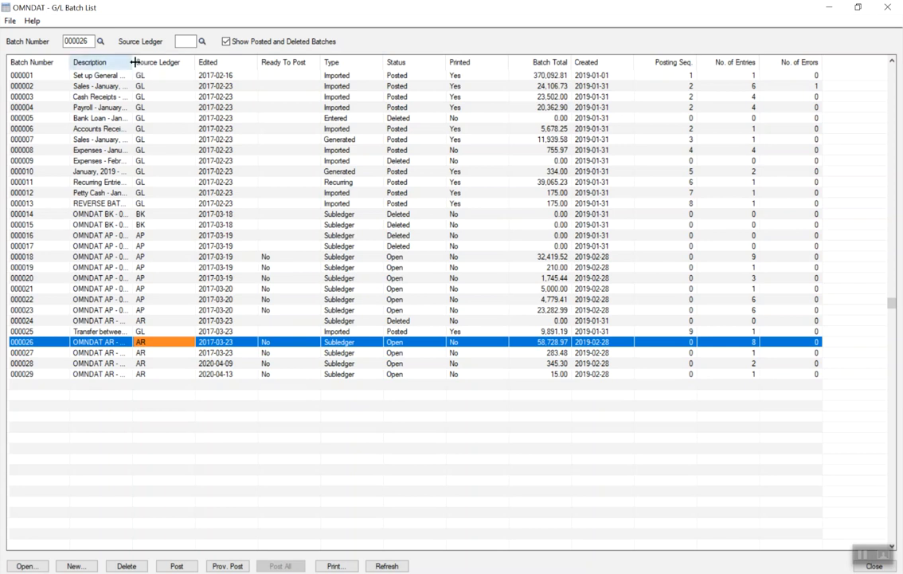
# Widen the Description column to review the AR batches' descriptions, edit dates and posting readiness, and close the batch list.
pyautogui.moveTo(133, 62); pyautogui.dragTo(183, 62)
pyautogui.click(243, 352)
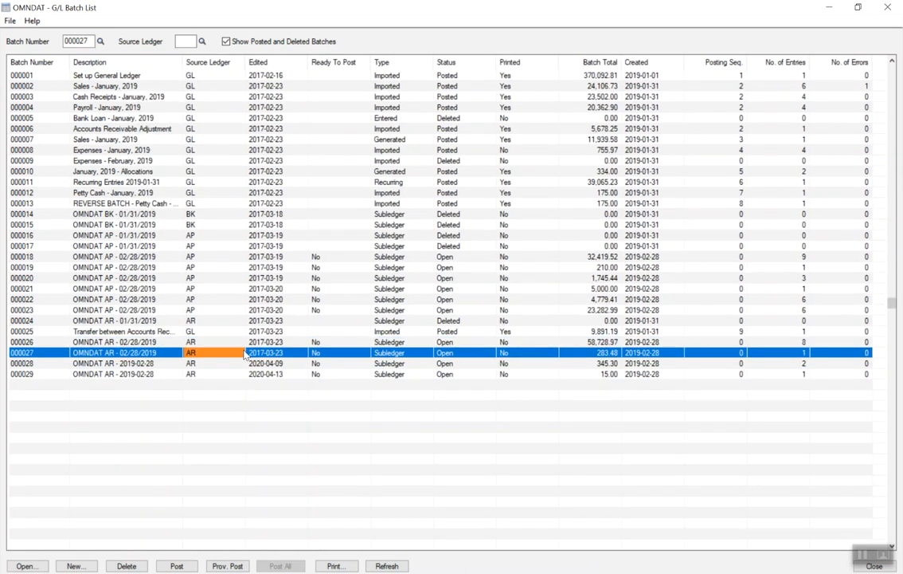
pyautogui.click(321, 353)
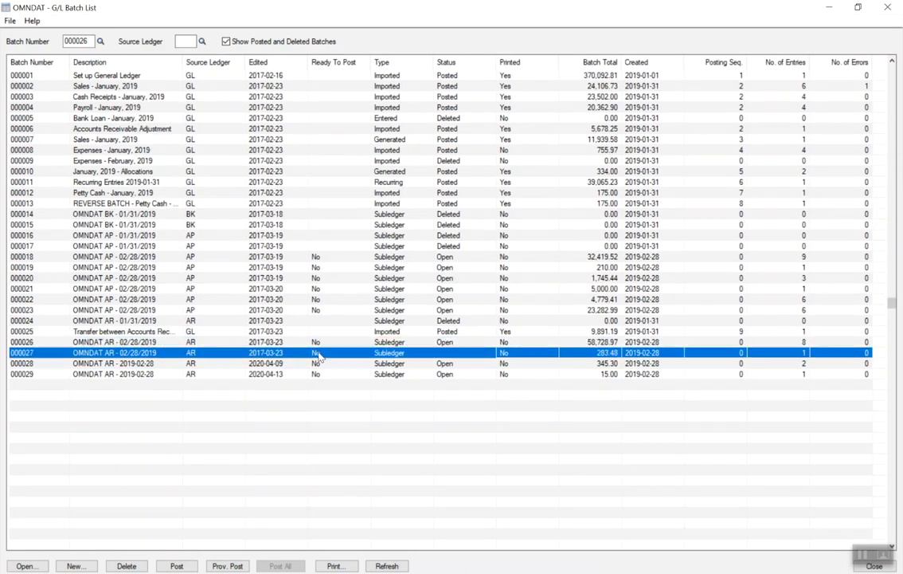
pyautogui.click(262, 364)
pyautogui.click(214, 376)
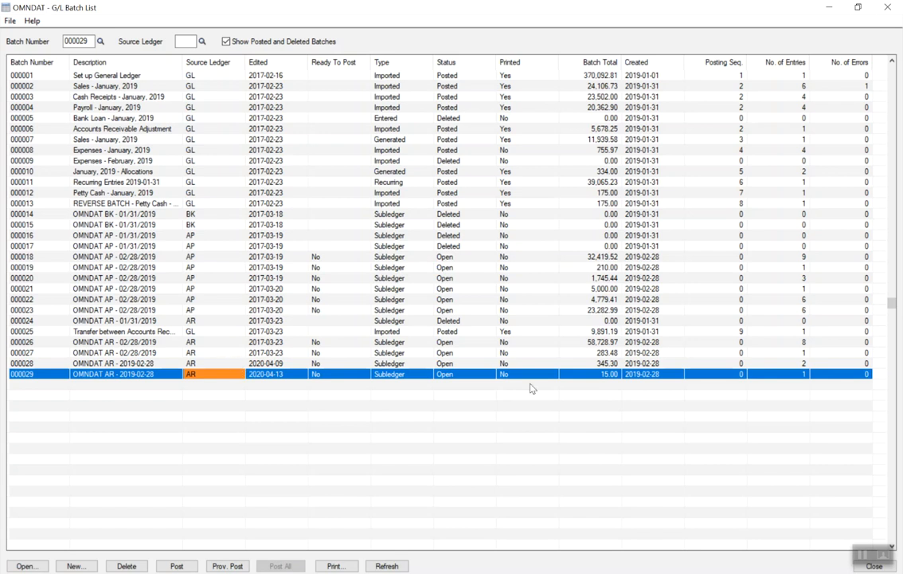
pyautogui.click(90, 344)
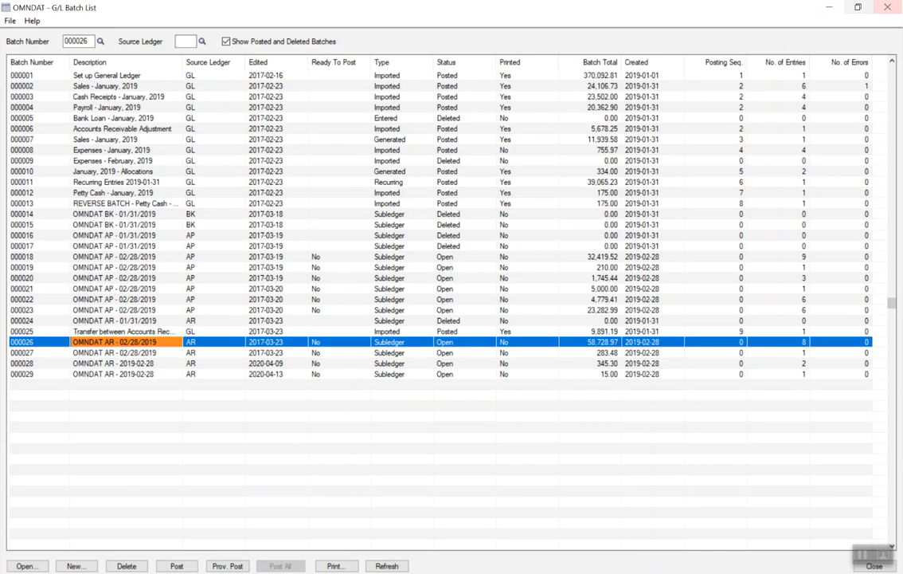
pyautogui.click(888, 7)
pyautogui.click(432, 329)
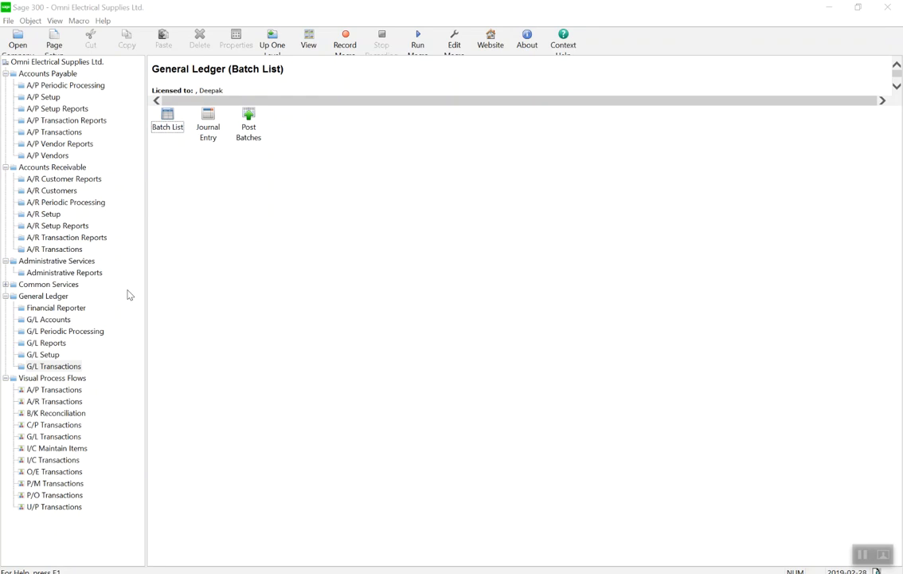
# Open the Posting Journals report among the accounts receivable transaction reports.
pyautogui.click(44, 236)
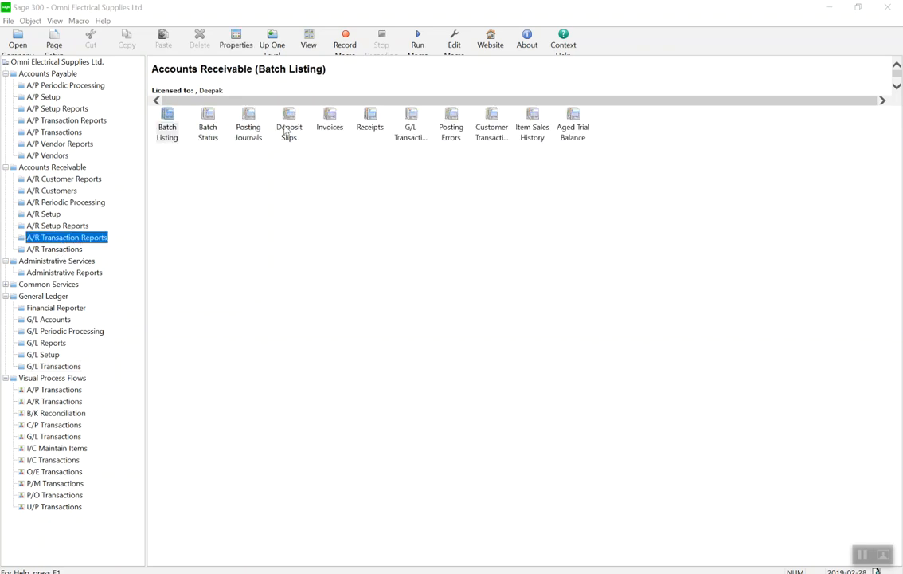
pyautogui.click(155, 116)
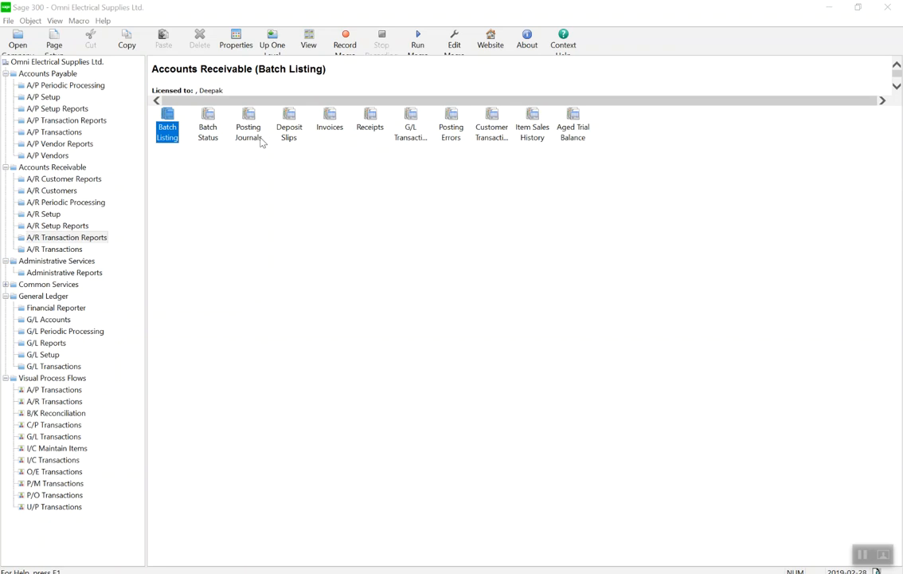
pyautogui.click(256, 140)
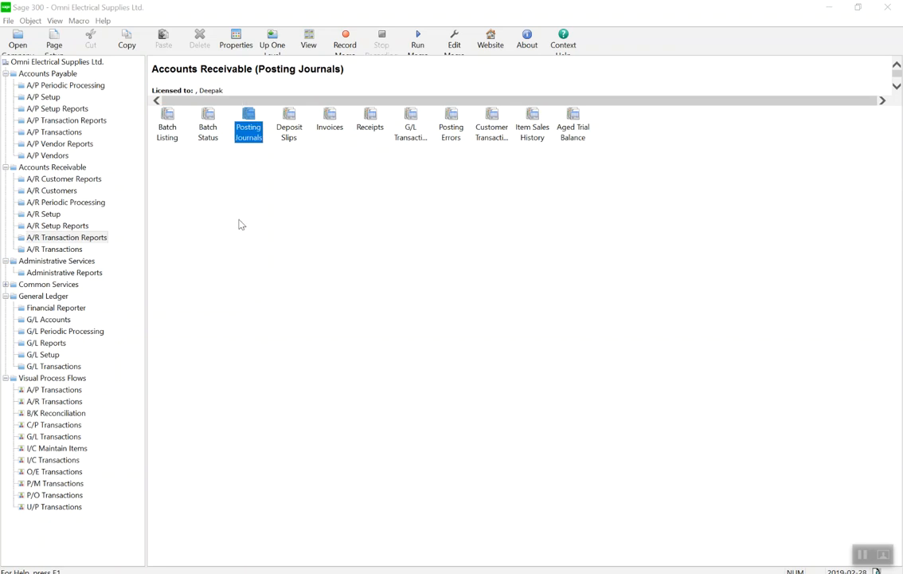
pyautogui.doubleClick(257, 130)
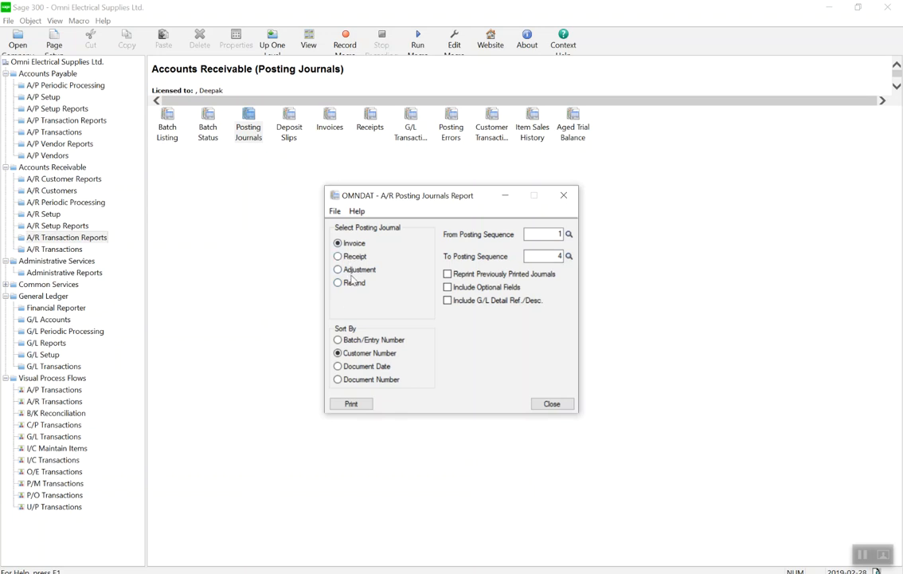
# Print the Adjustment posting journal for posting sequence 1, sorted by customer number, and close the preview and report form.
pyautogui.click(353, 271)
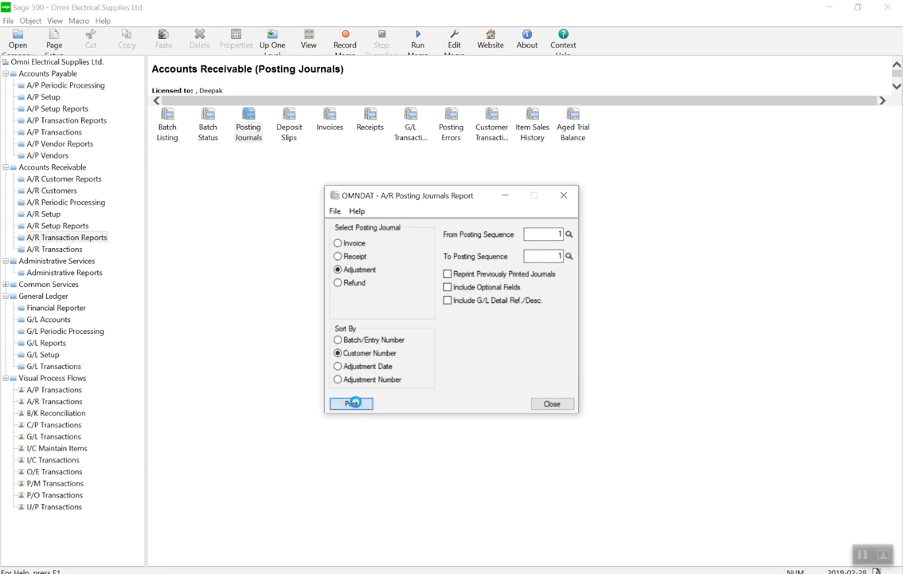
pyautogui.click(358, 401)
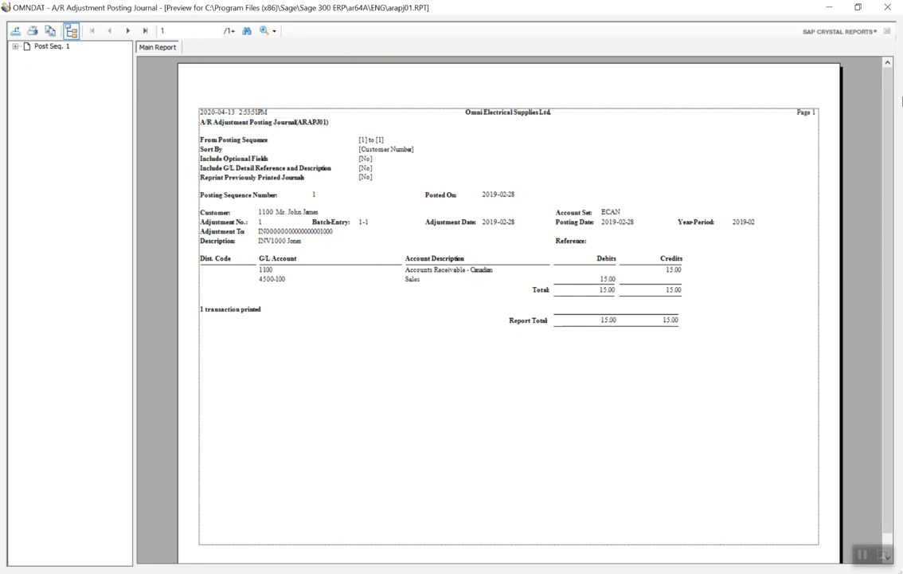
pyautogui.click(887, 7)
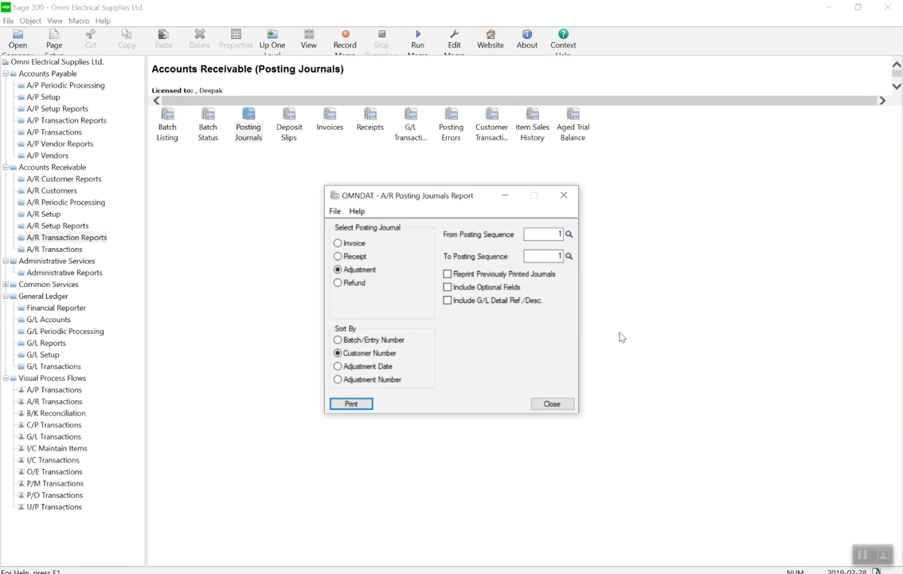
pyautogui.click(557, 404)
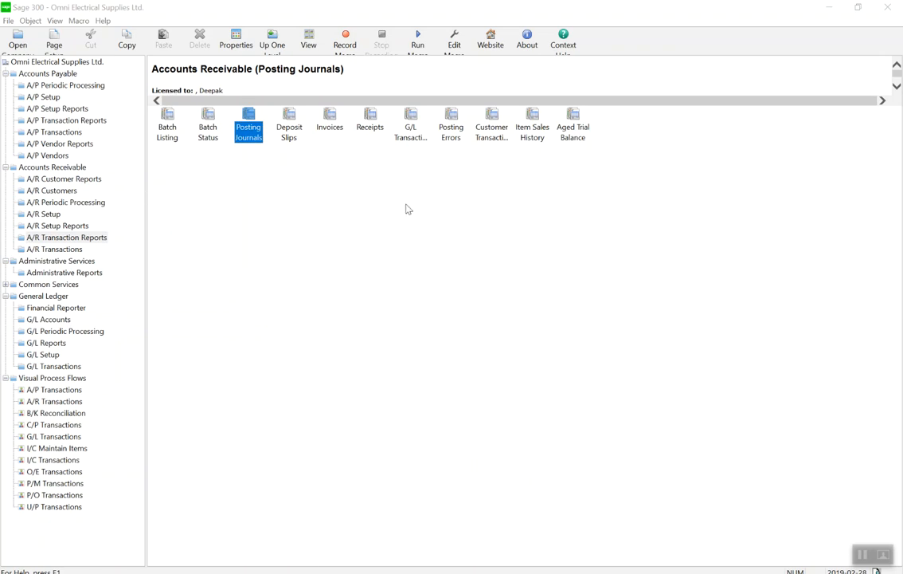
pyautogui.click(429, 308)
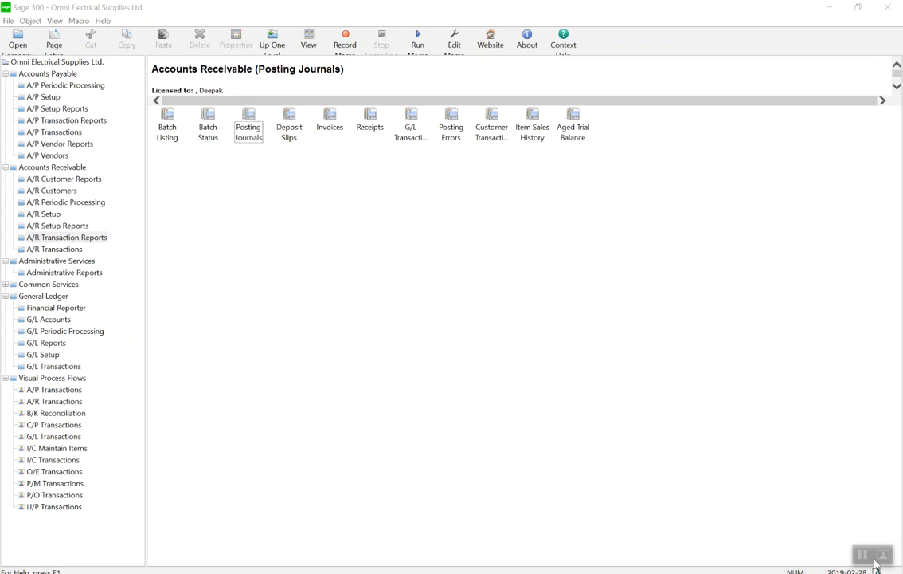